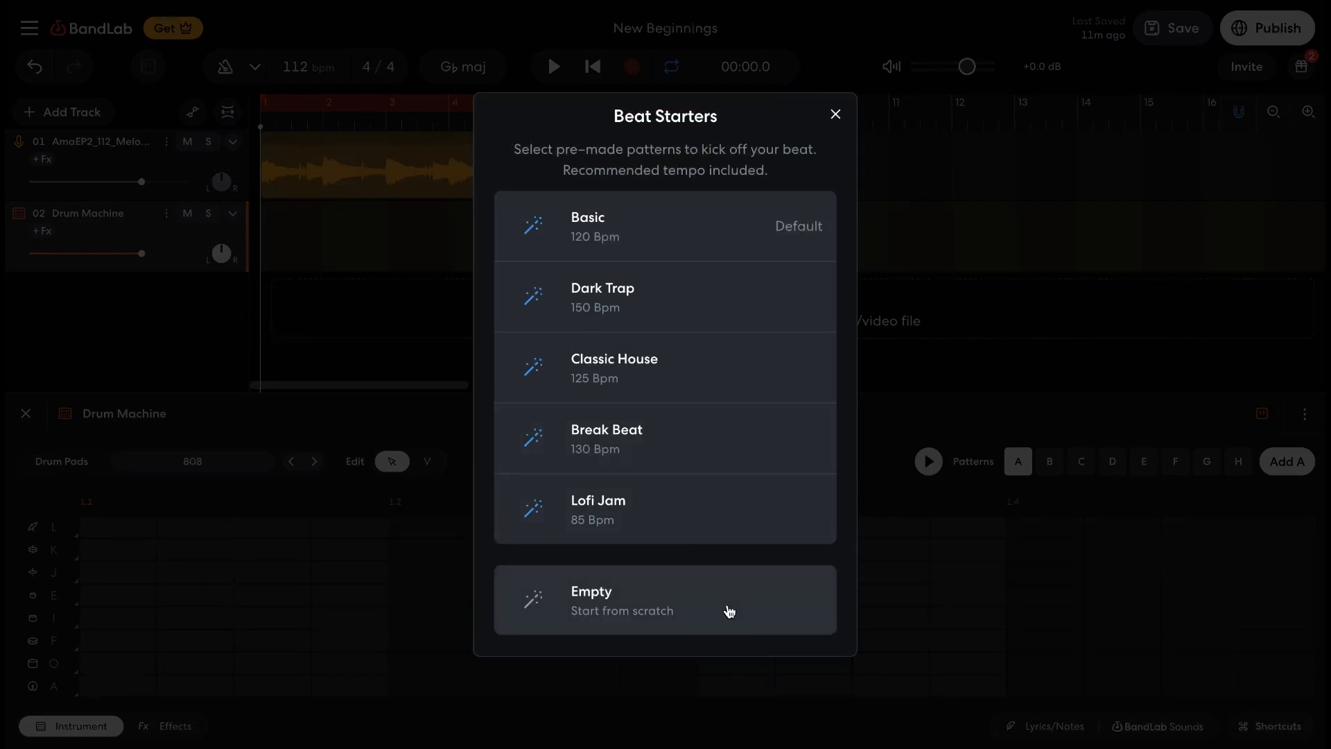
Start from an empty beat and make the pattern A region fill bars 1 to 8 in place of the deleted pattern B region
click(729, 611)
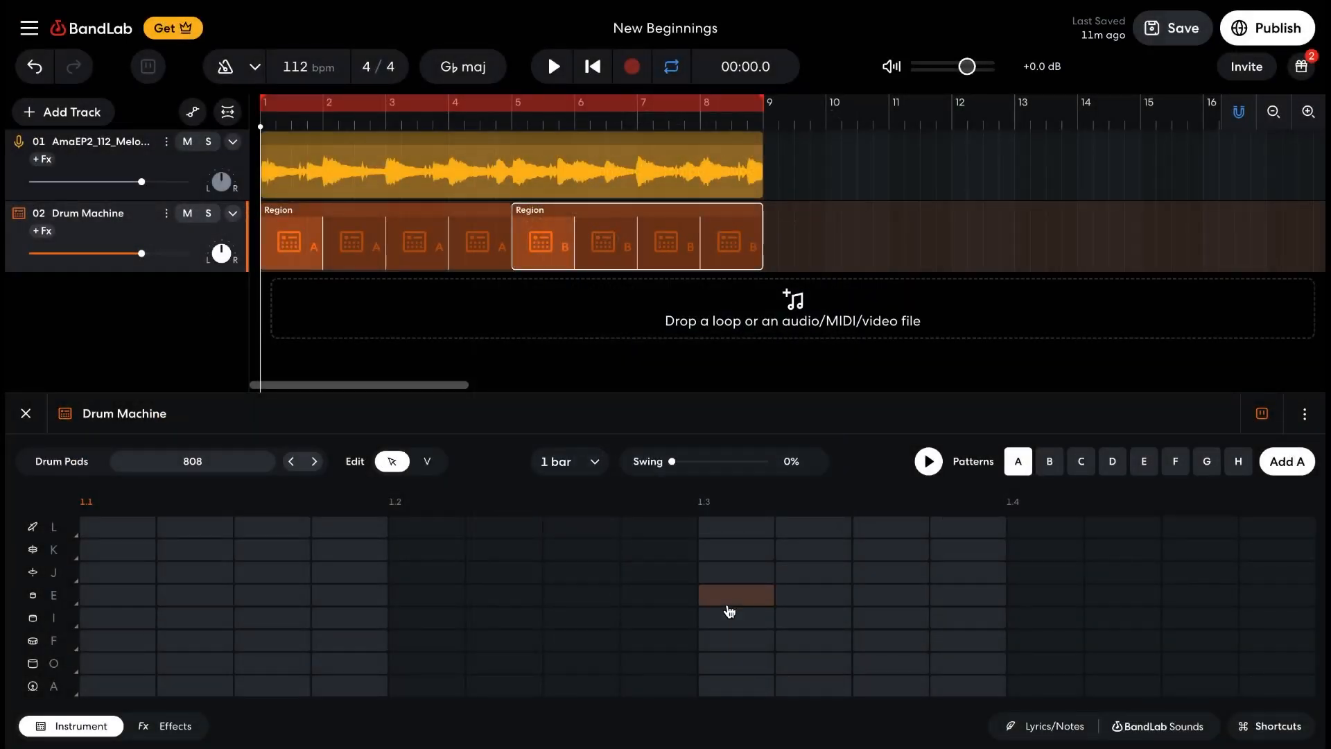
click(634, 233)
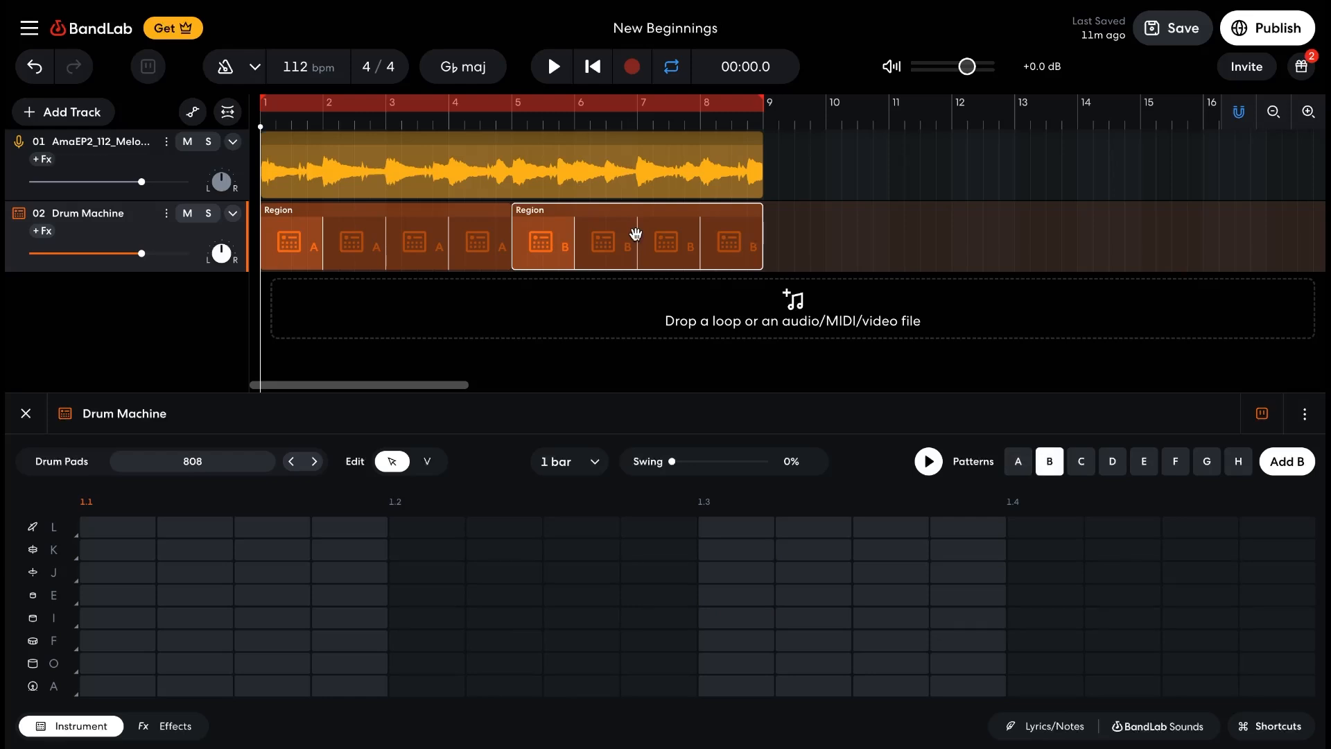
key(Delete)
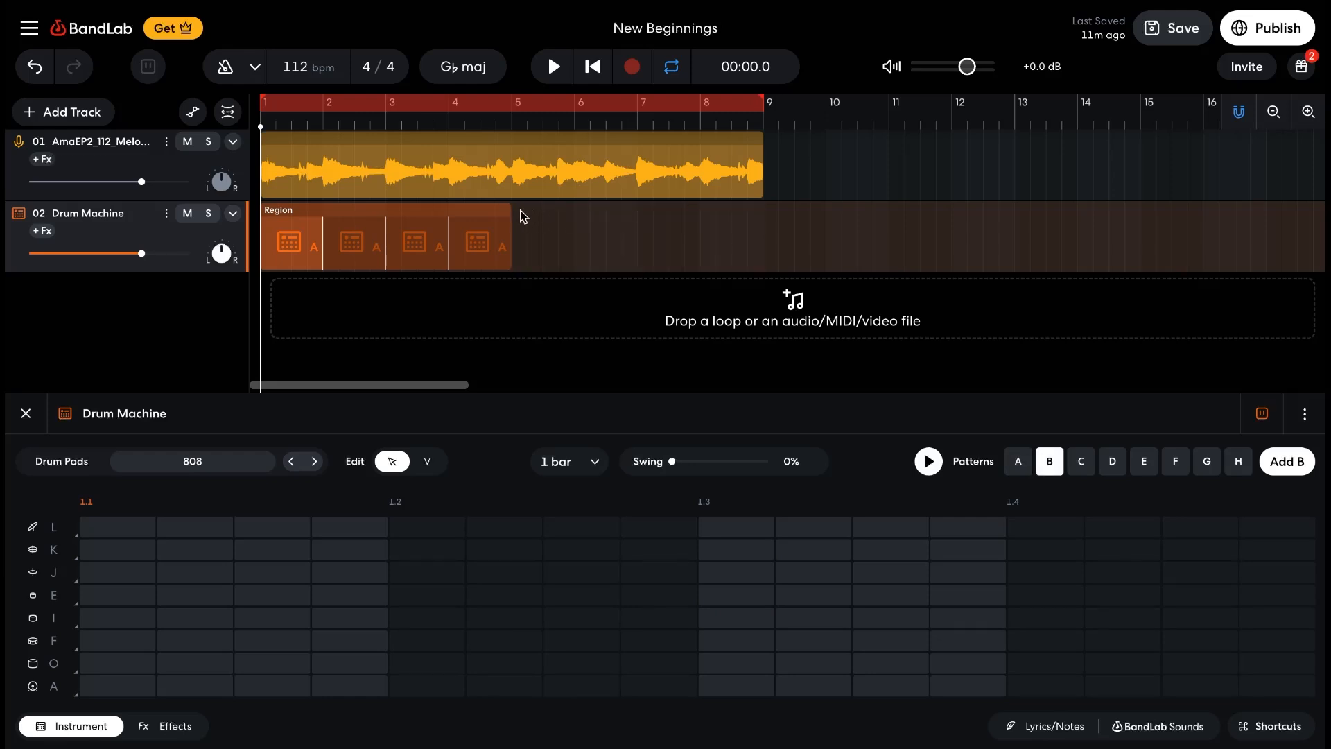
drag(511, 215, 759, 208)
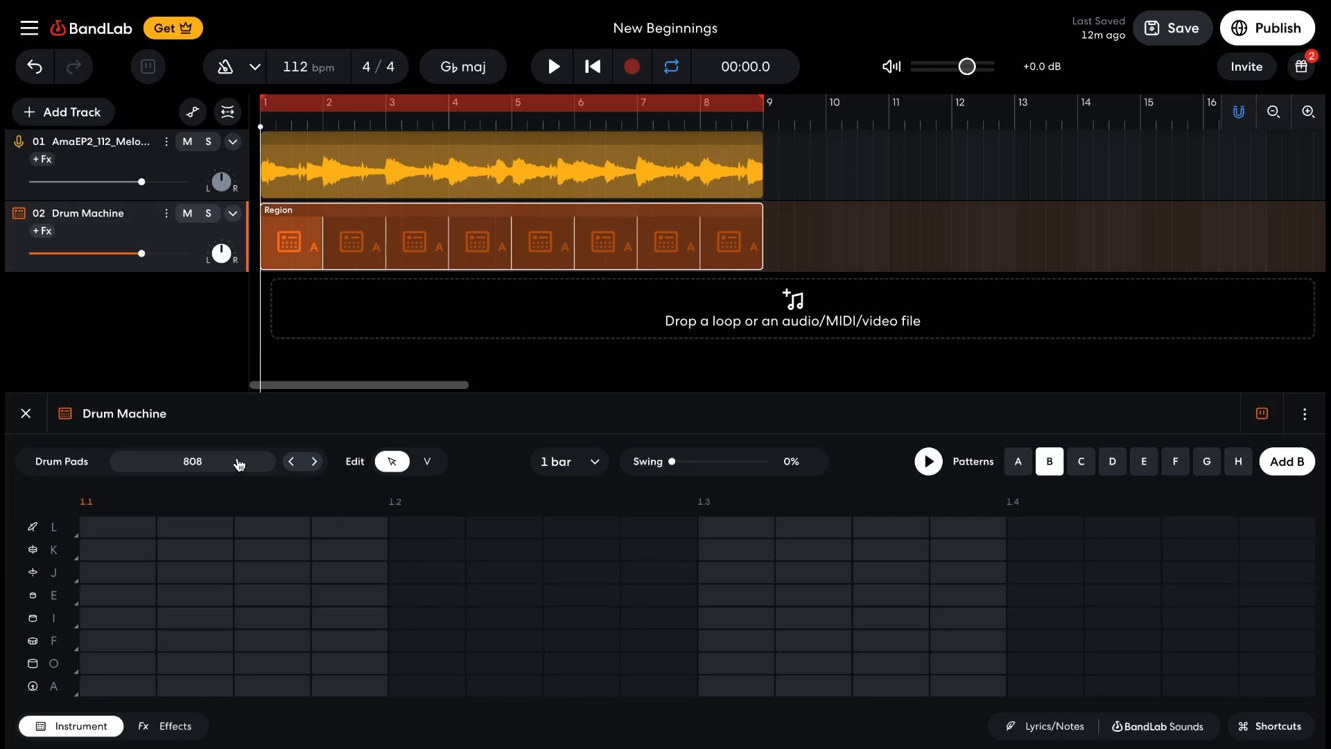
Preview several drum pad sounds, including Abstract Hip Hop, Bedroom, Classic House and Boom Bap Classic, keeping the 808 selection
click(239, 463)
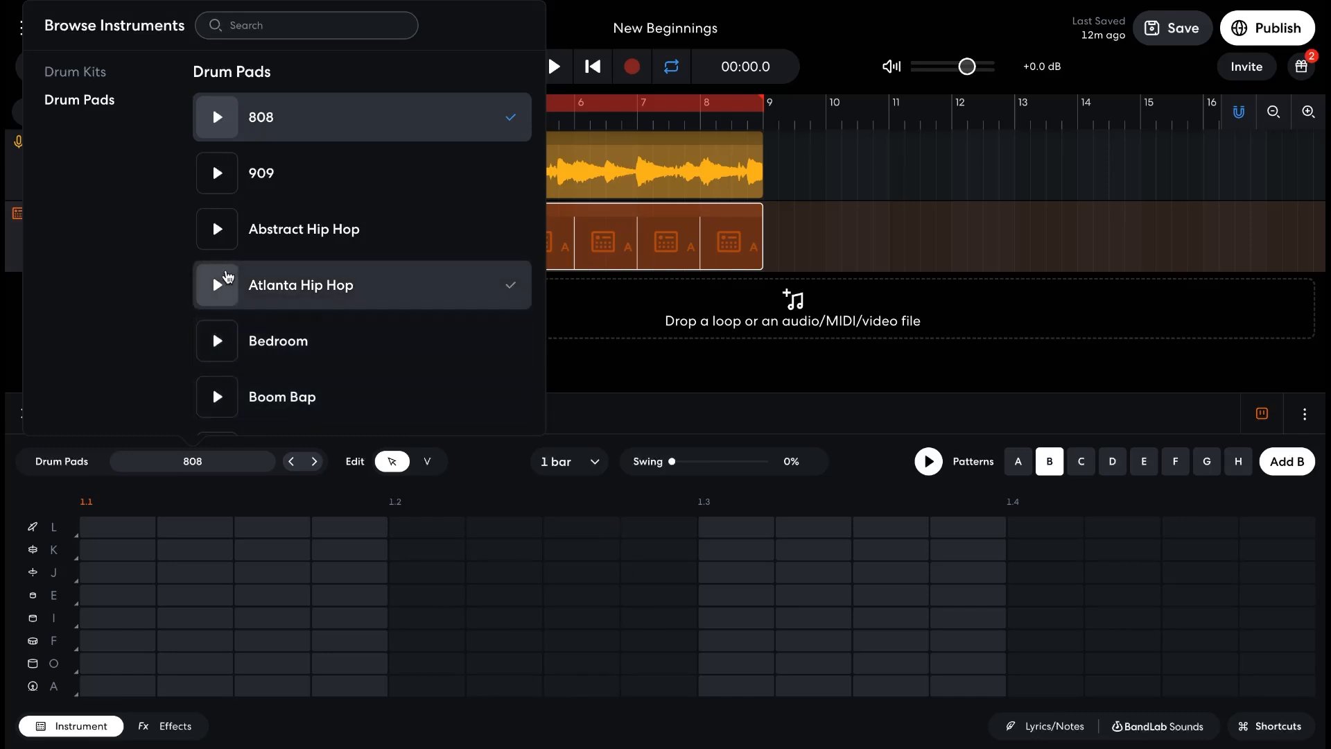
click(226, 232)
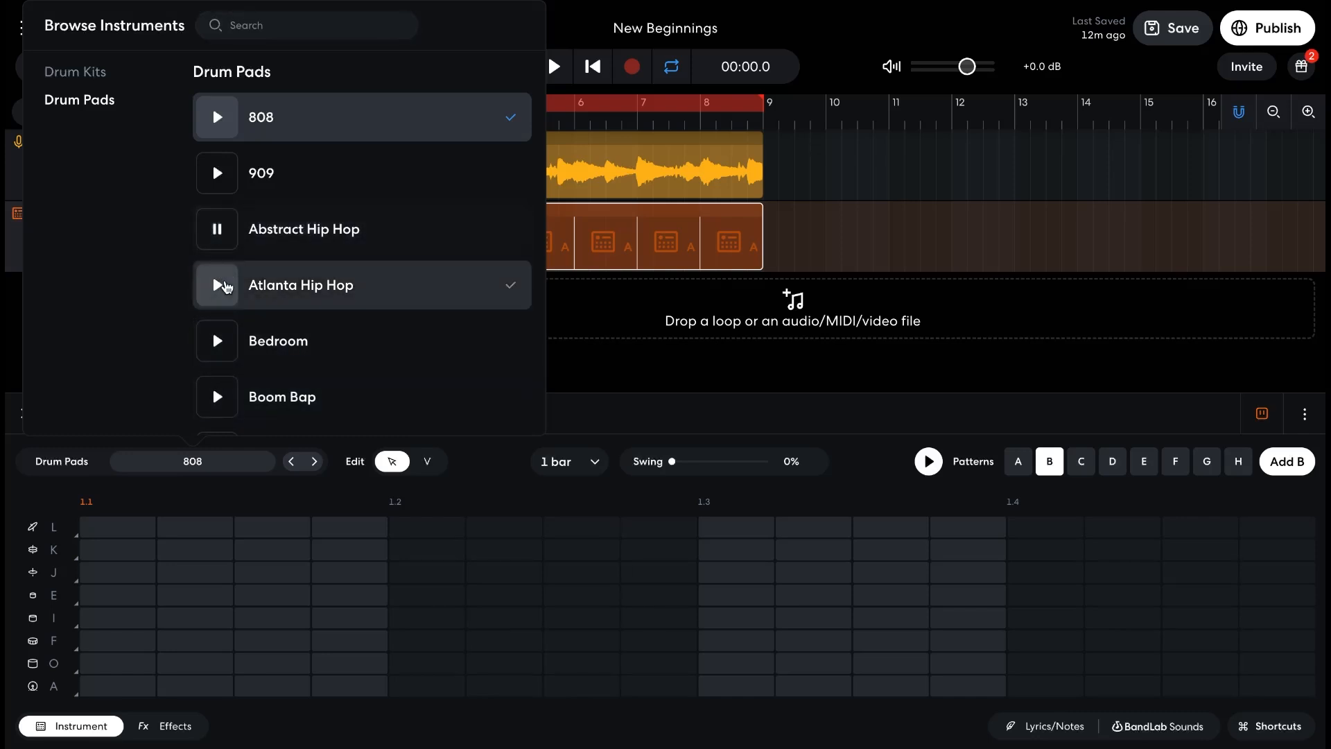
click(219, 341)
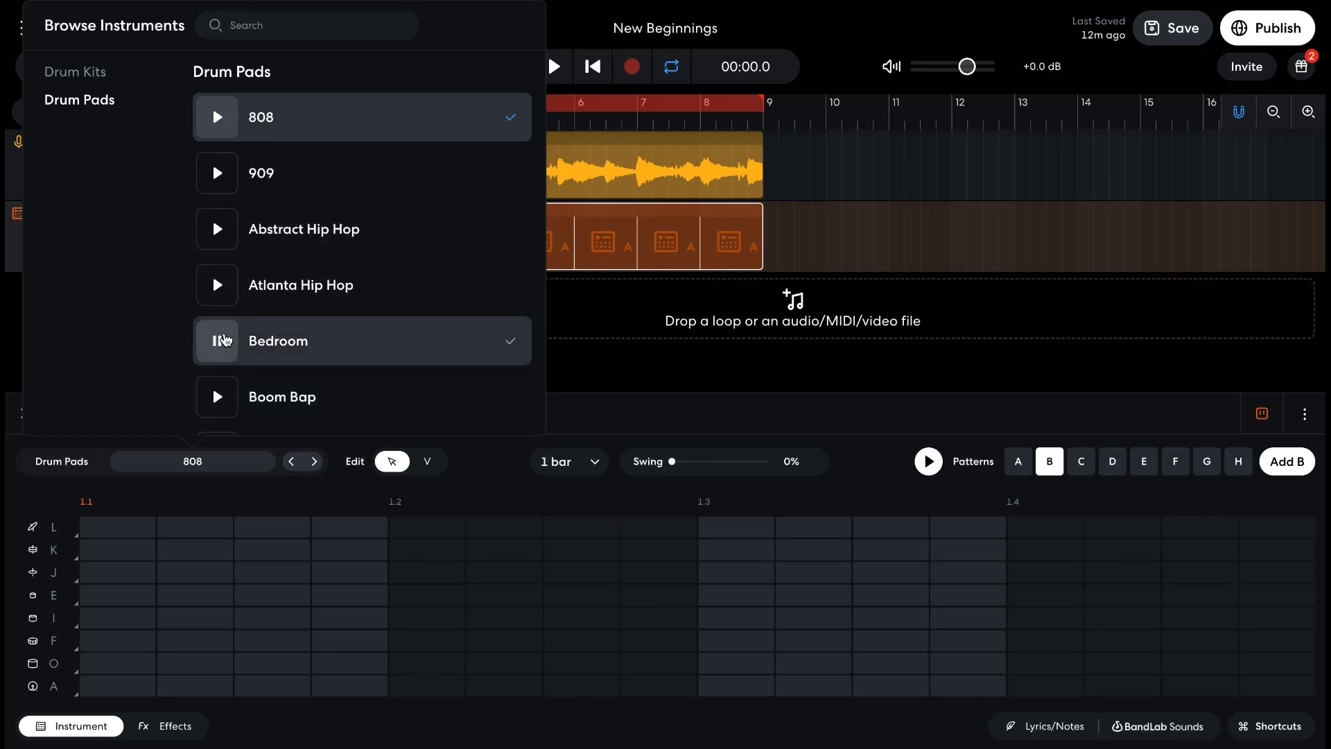
scroll(223, 340, down, 2)
click(225, 358)
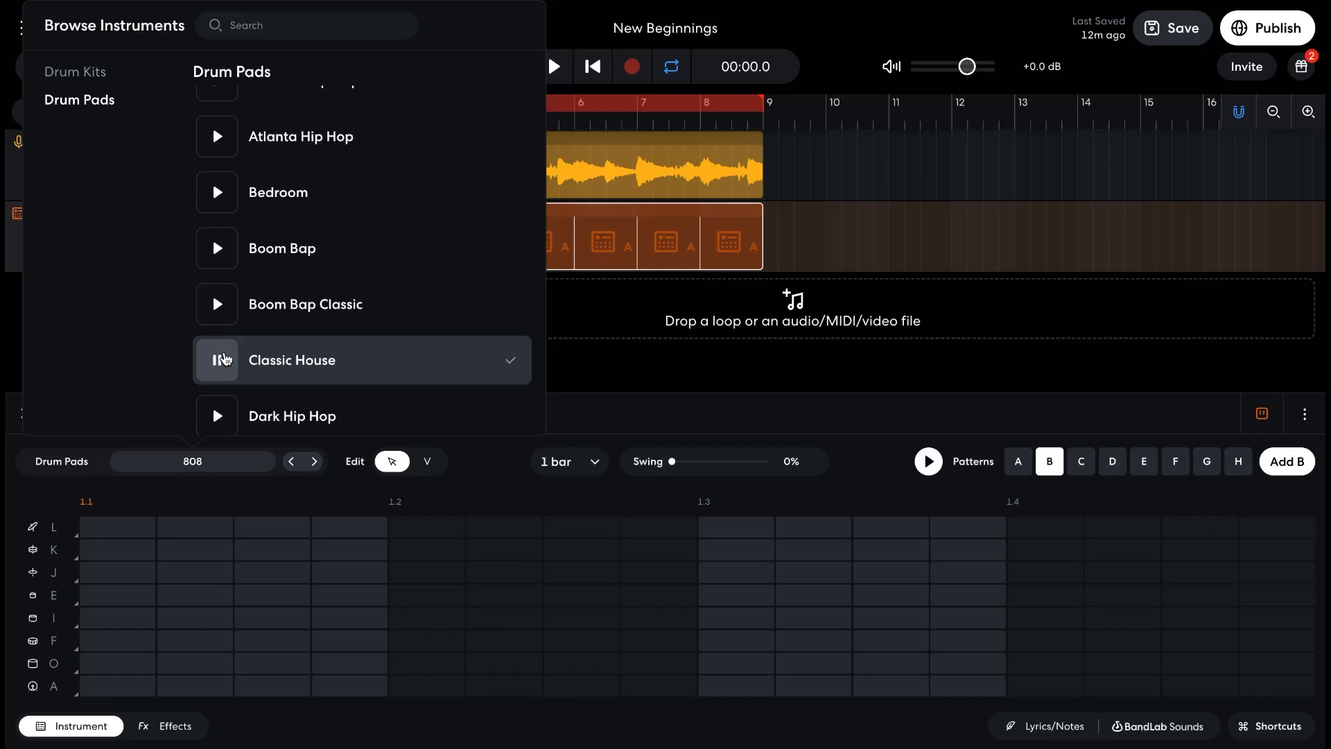
click(222, 316)
scroll(223, 326, up, 1)
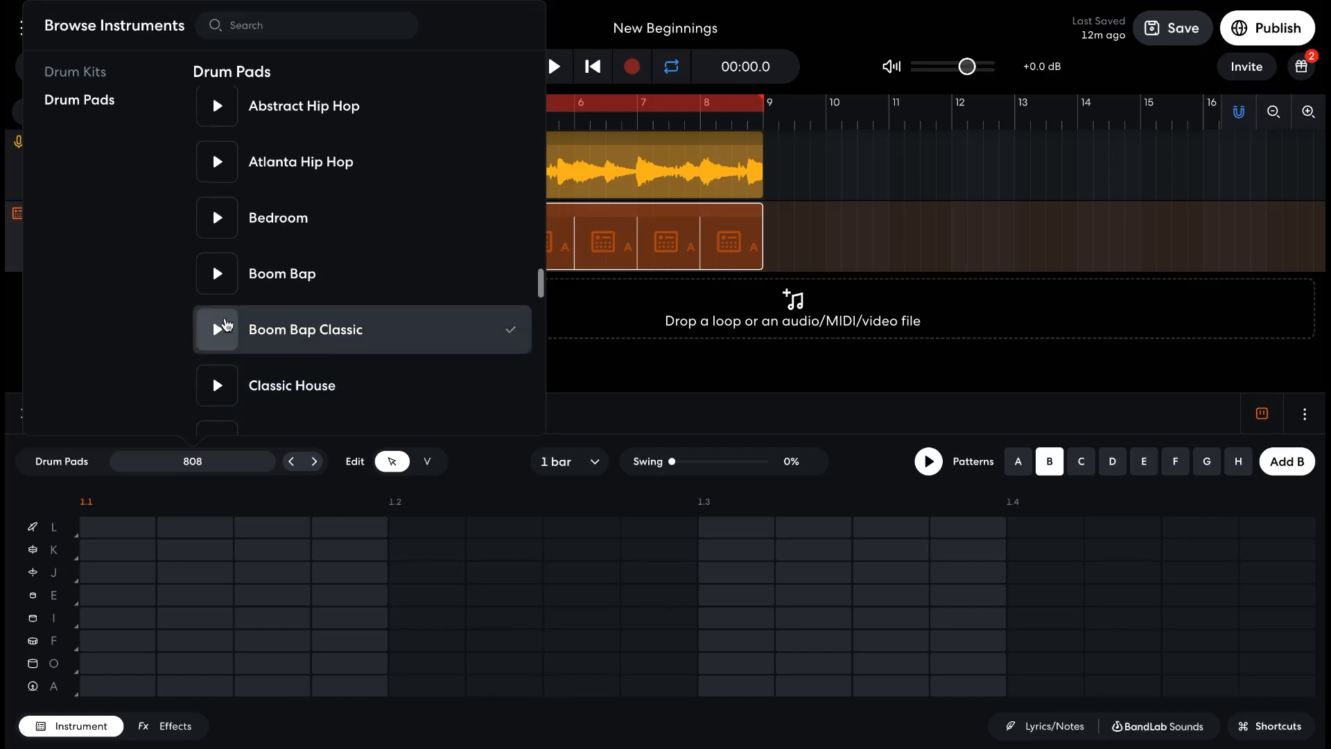
click(236, 469)
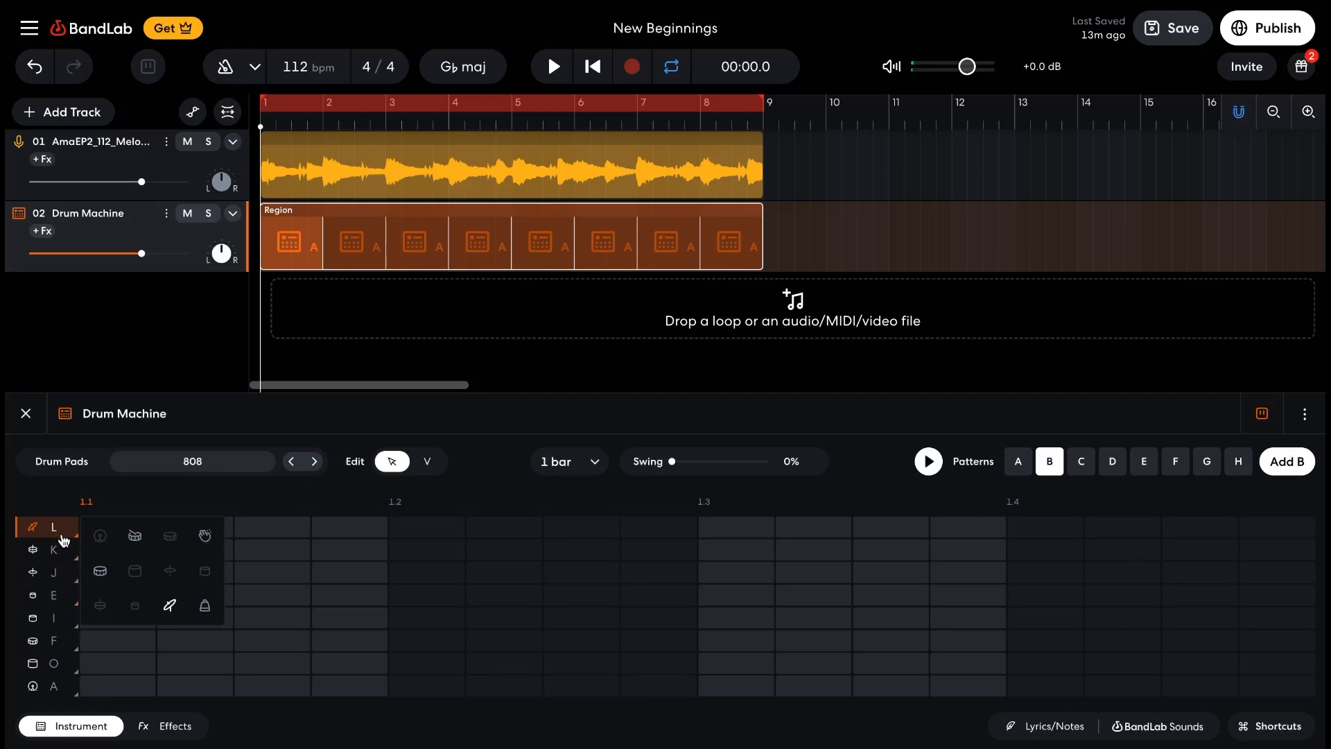
Audition the kick in row A, place it on beats 1.1, 1.2, 1.3 and 1.4, and listen to the arrangement
click(60, 687)
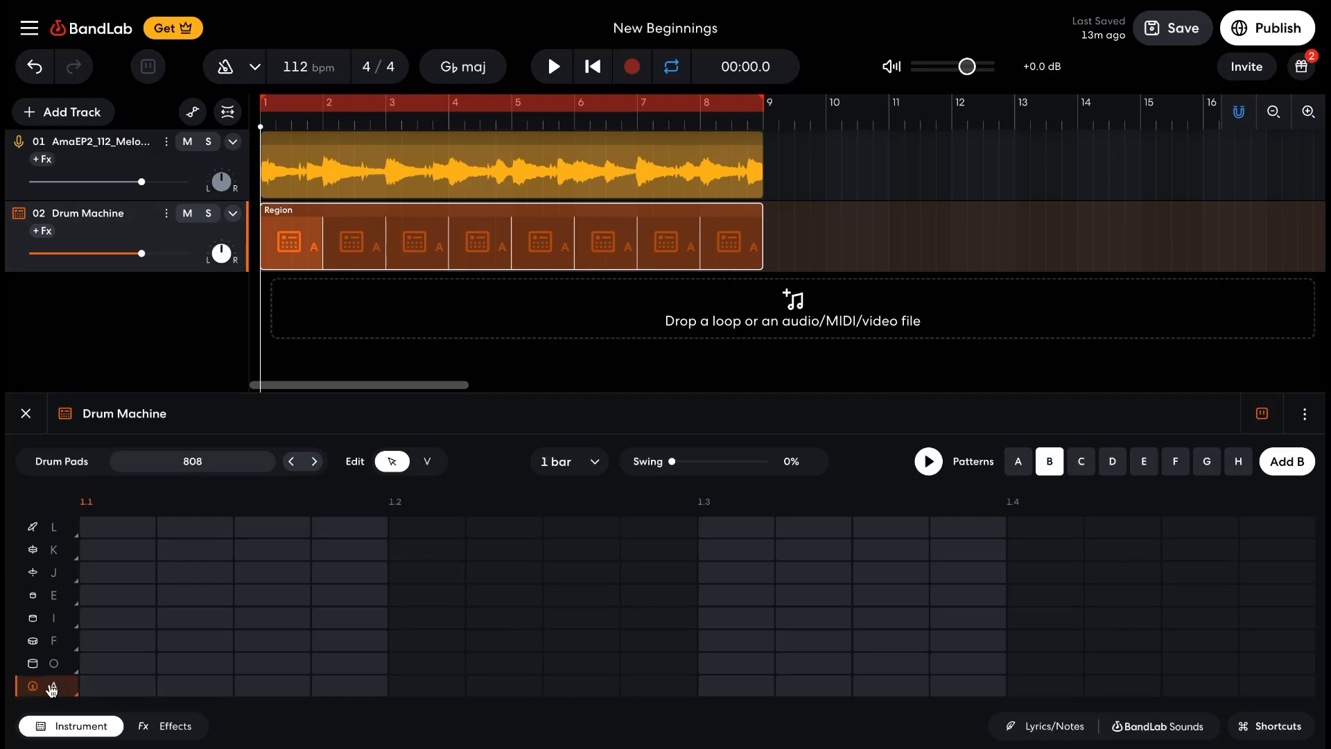
click(111, 692)
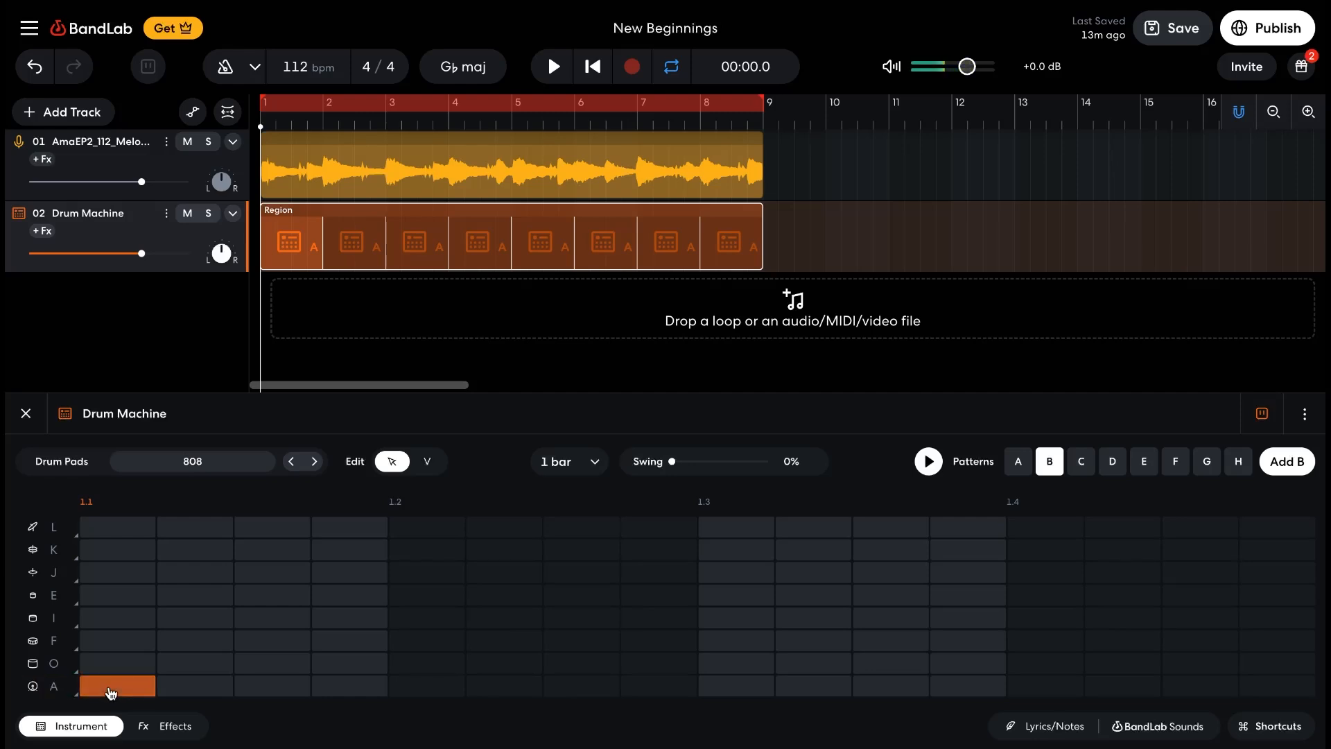
click(417, 691)
click(734, 691)
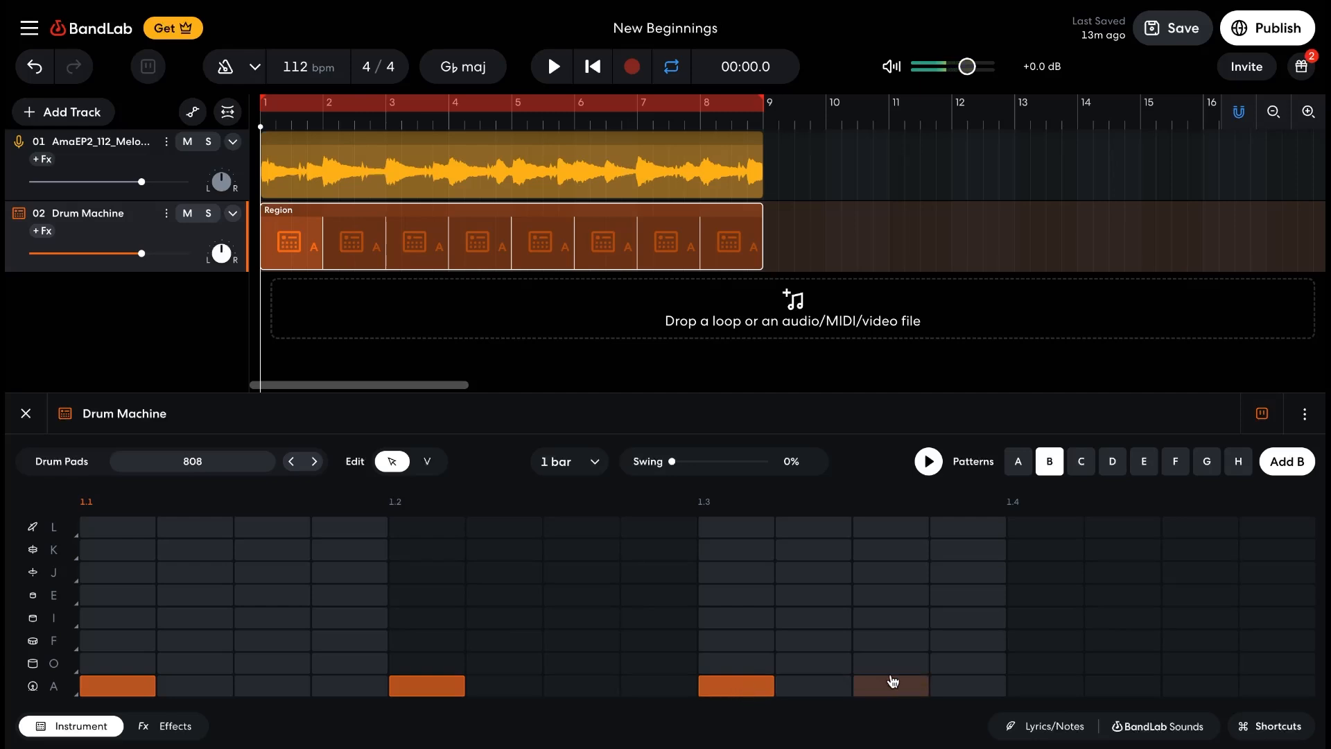
click(1033, 688)
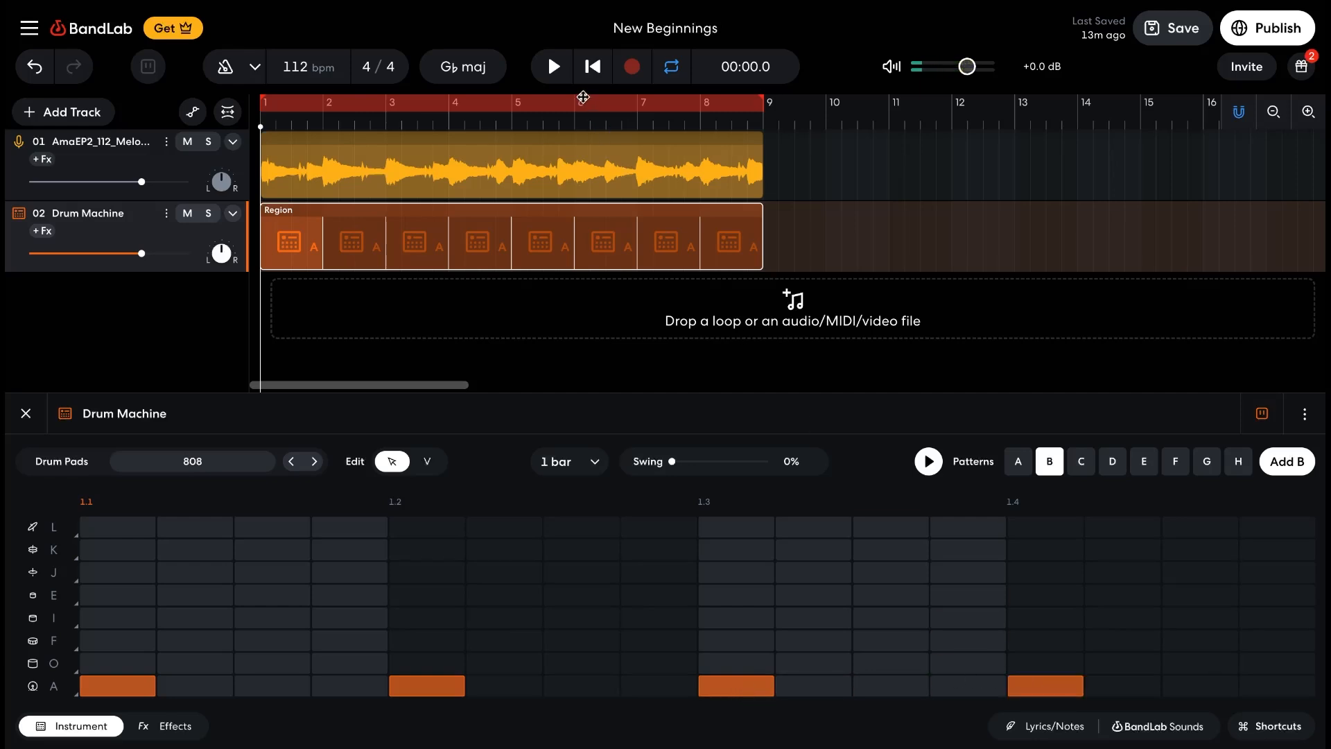
click(552, 67)
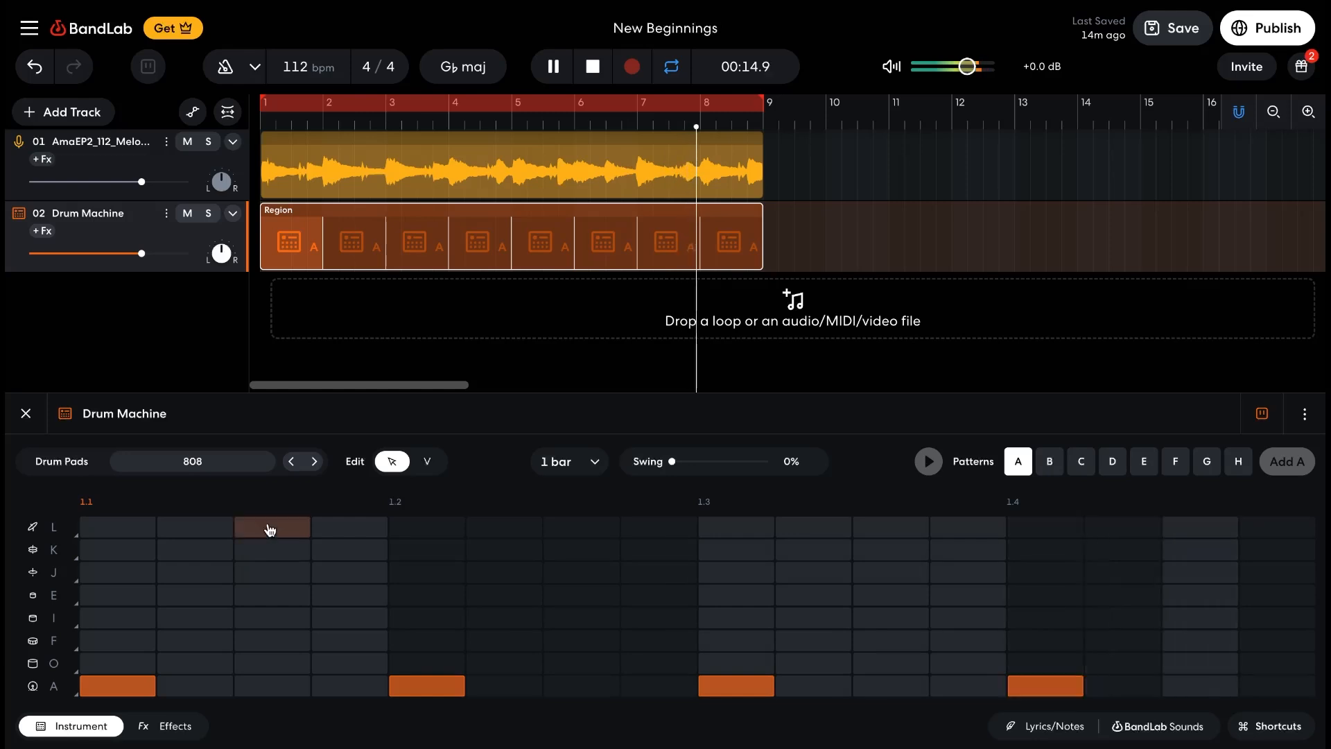
click(593, 68)
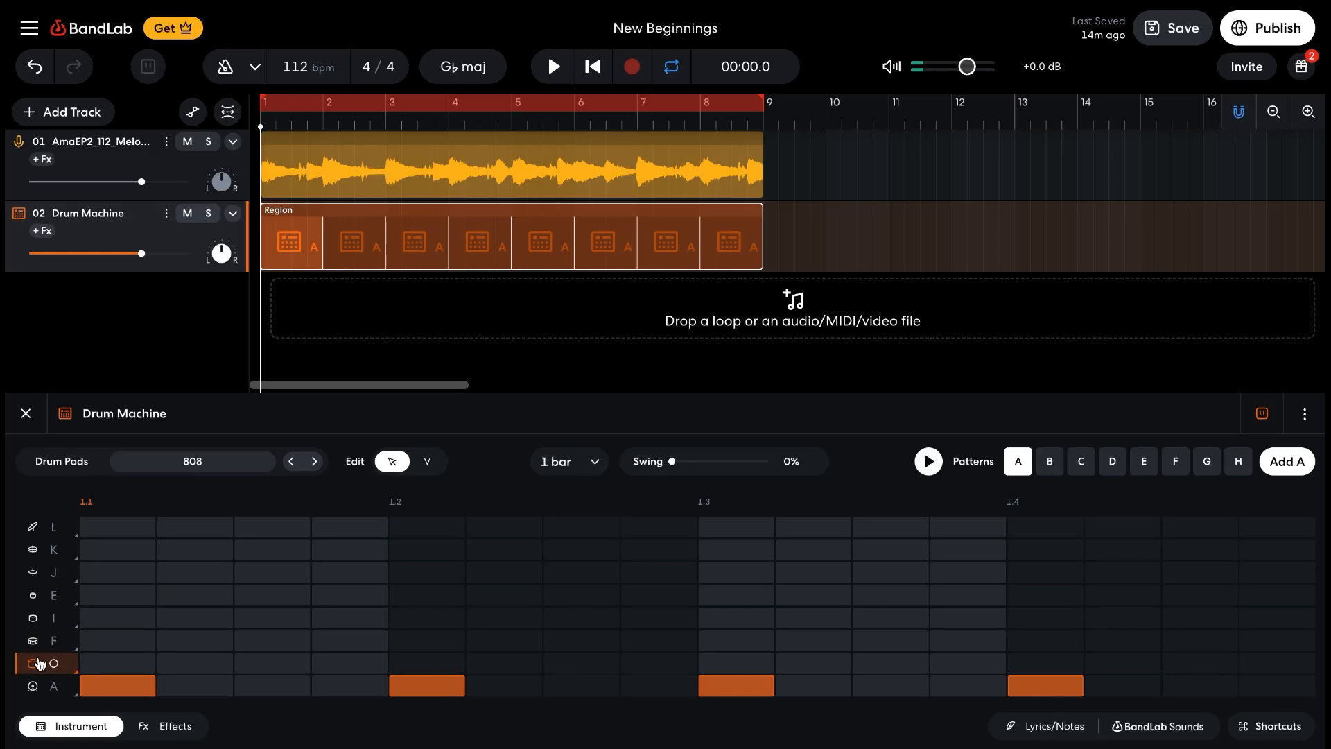
Replace the row F snare with the clap sound, place claps on beats 1.2 and 1.4, and start playback
click(35, 647)
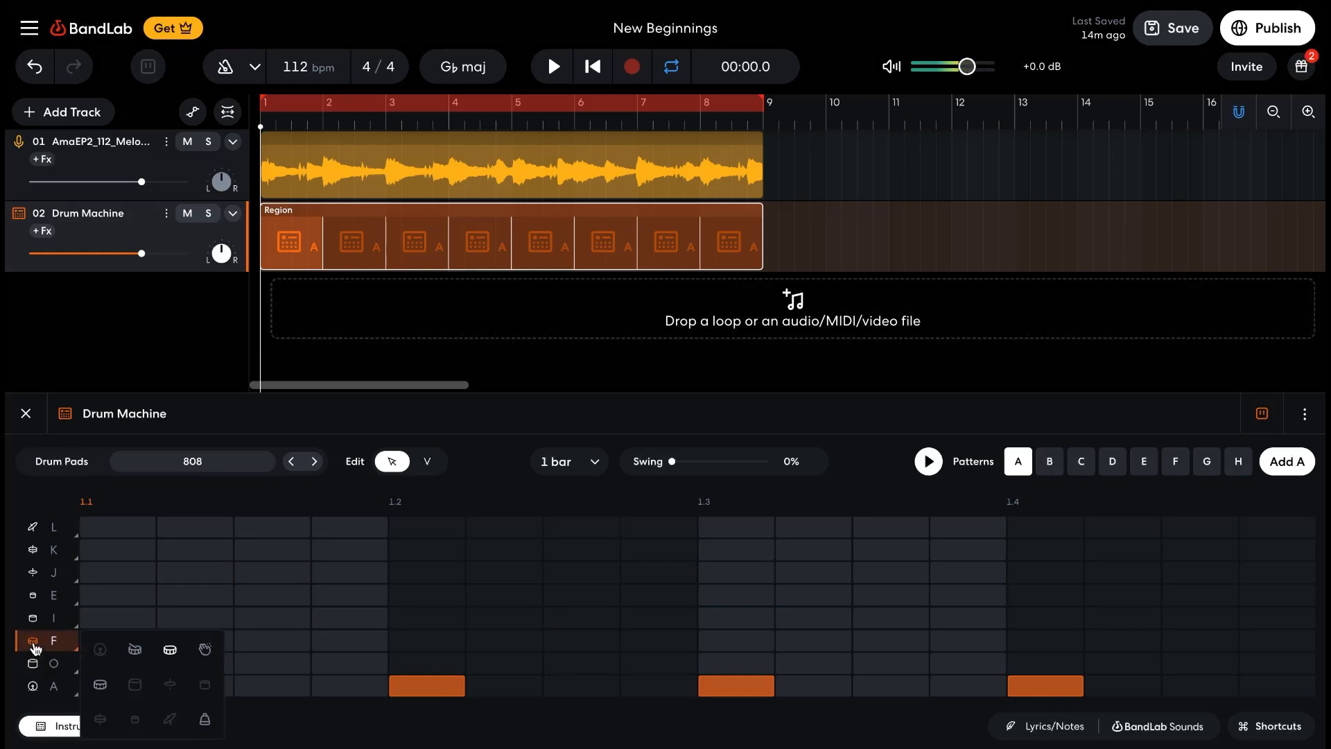
click(205, 650)
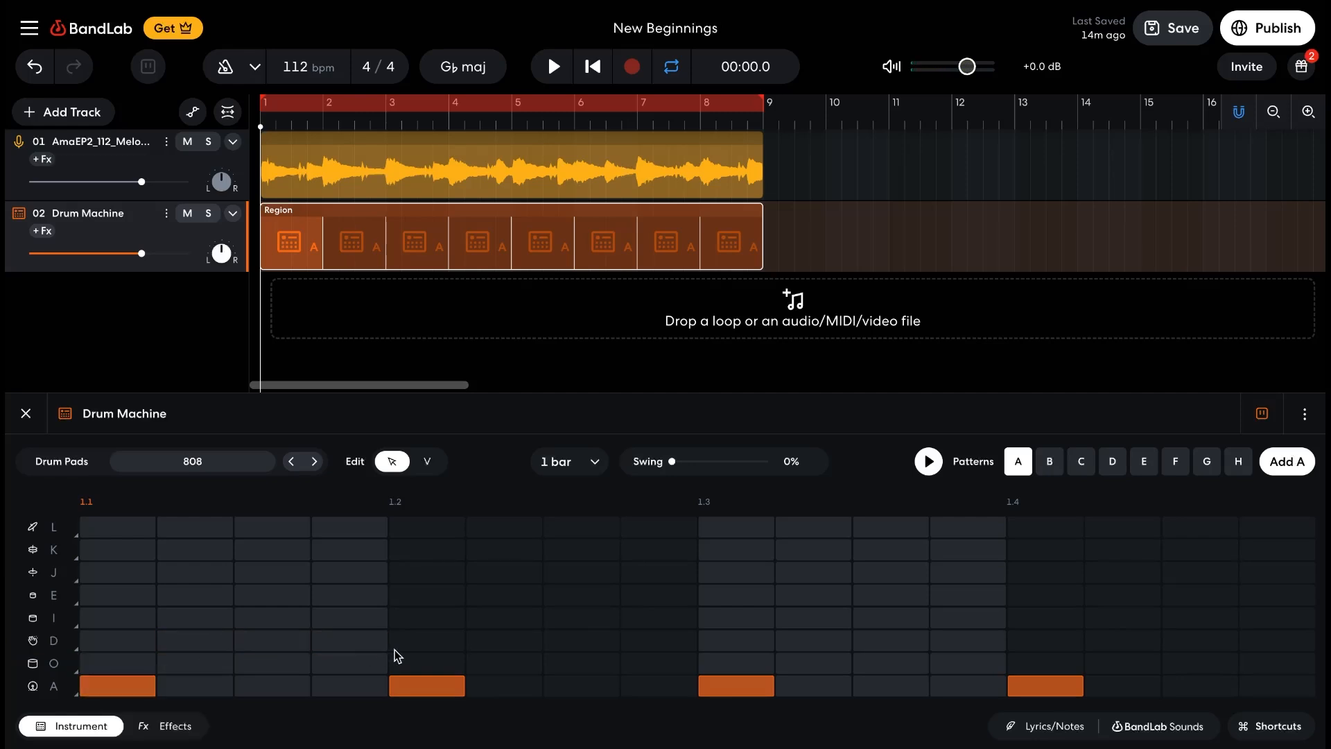
click(408, 651)
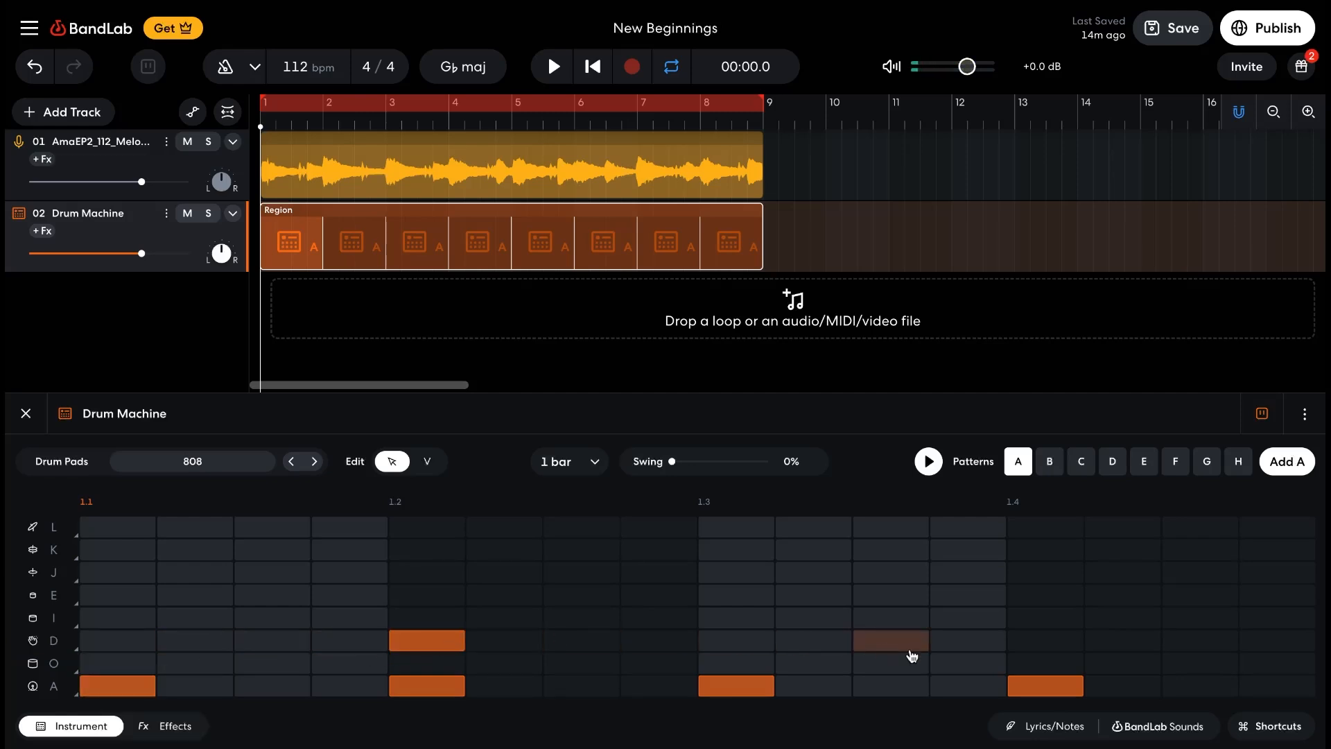
click(1029, 648)
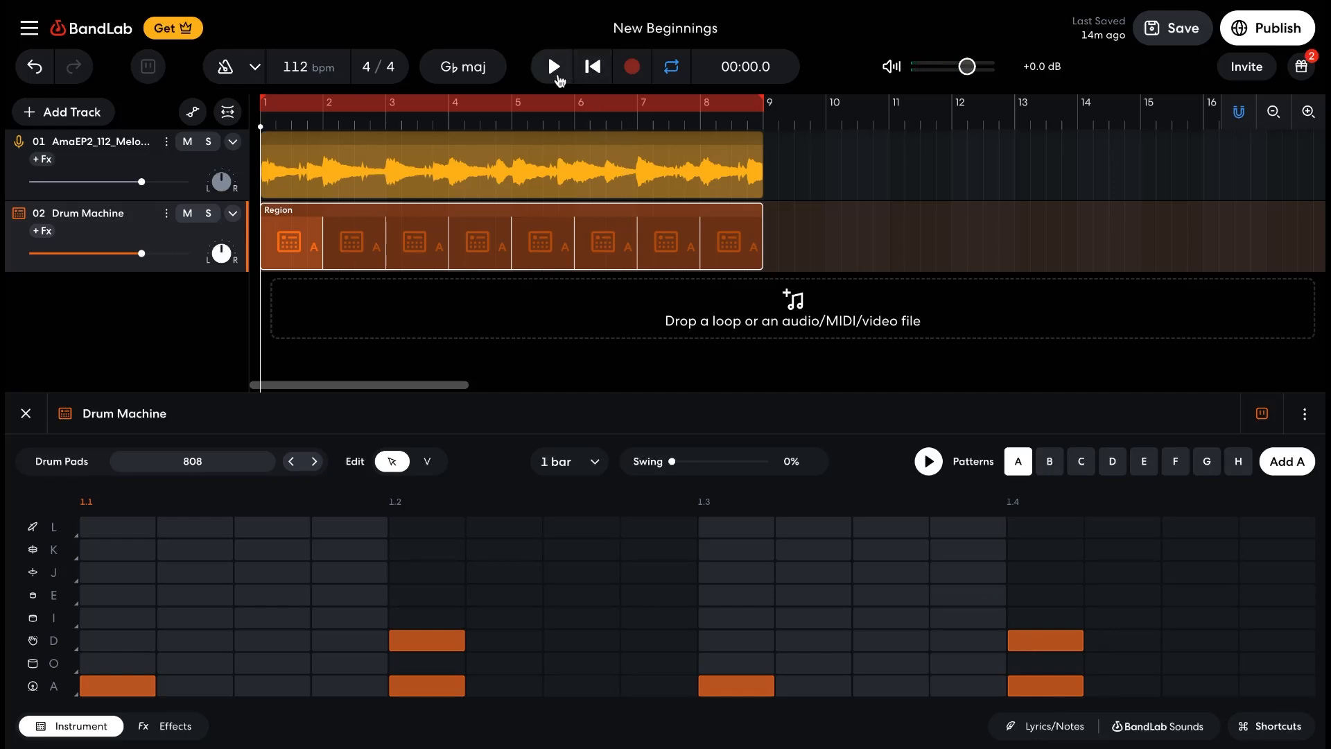
click(556, 78)
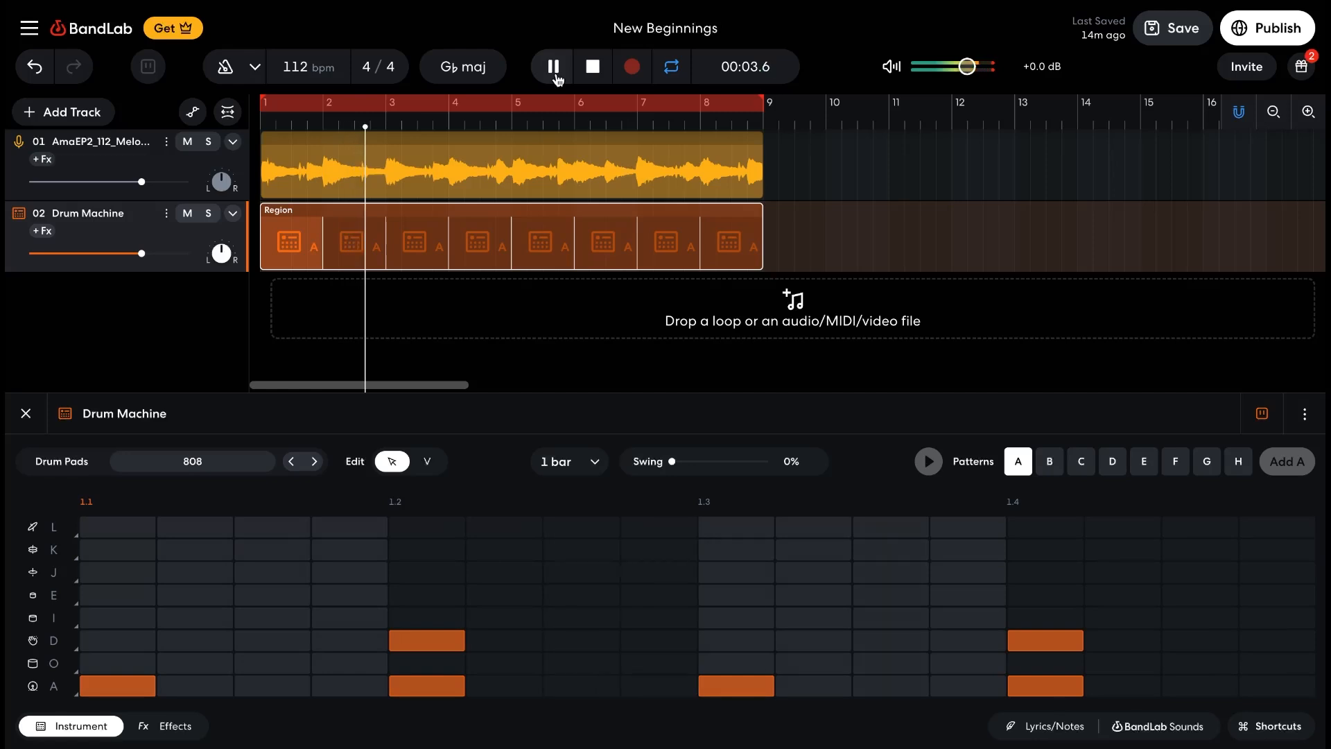
Place hi-hats in row J on every second step across the bar, beginning on beat 1.1
click(120, 573)
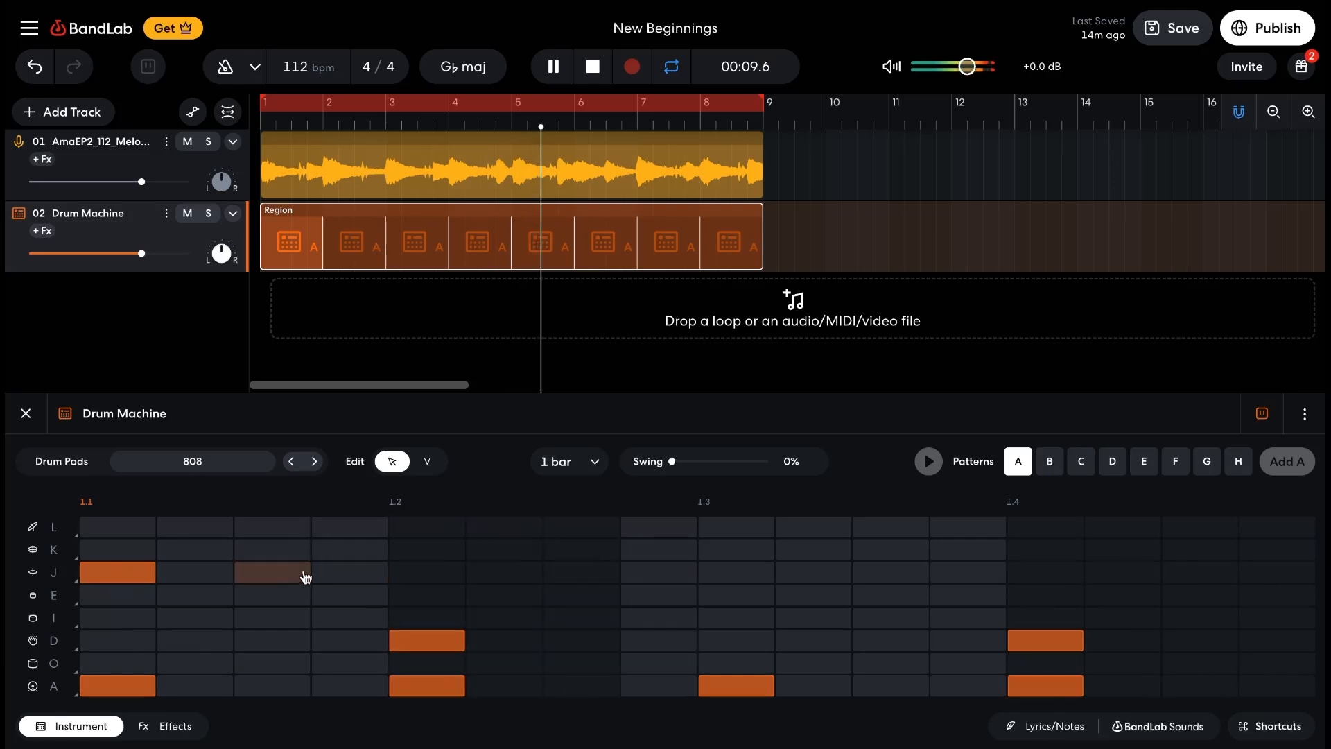
click(425, 574)
click(592, 572)
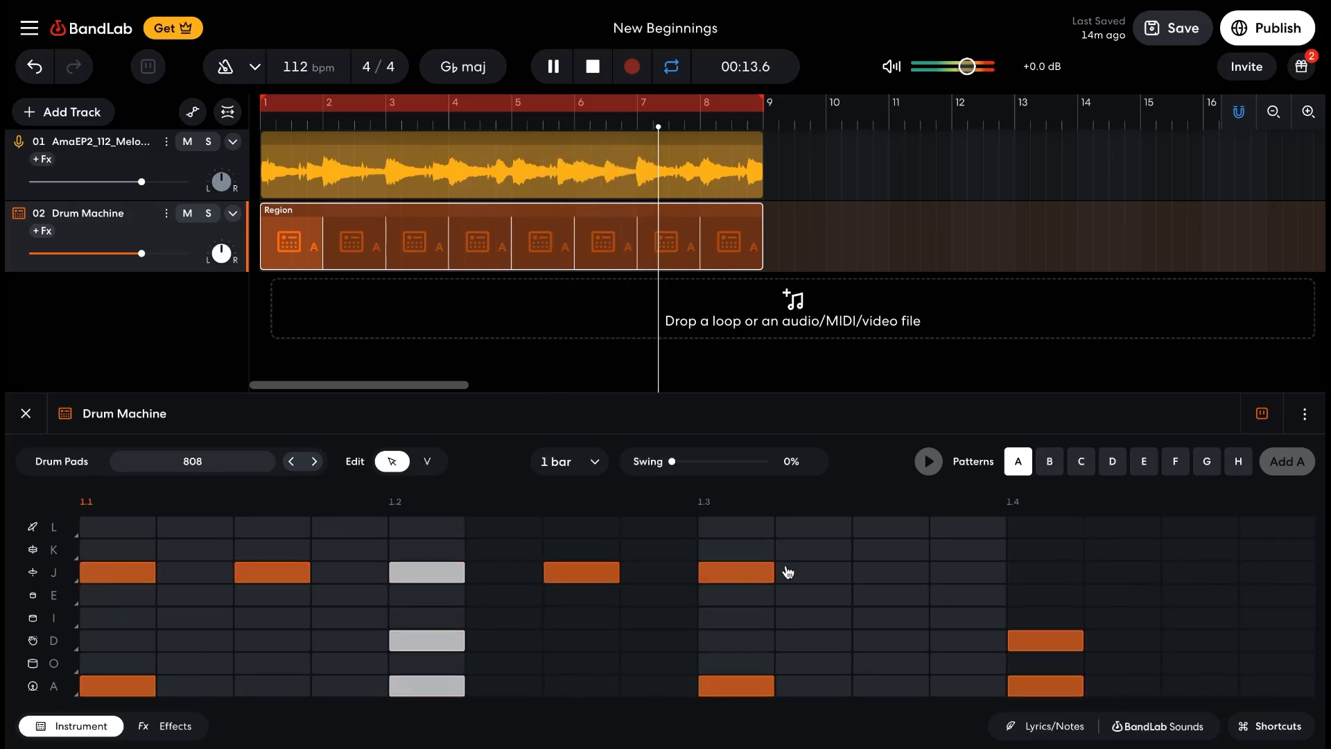
click(891, 574)
click(1033, 573)
click(1183, 574)
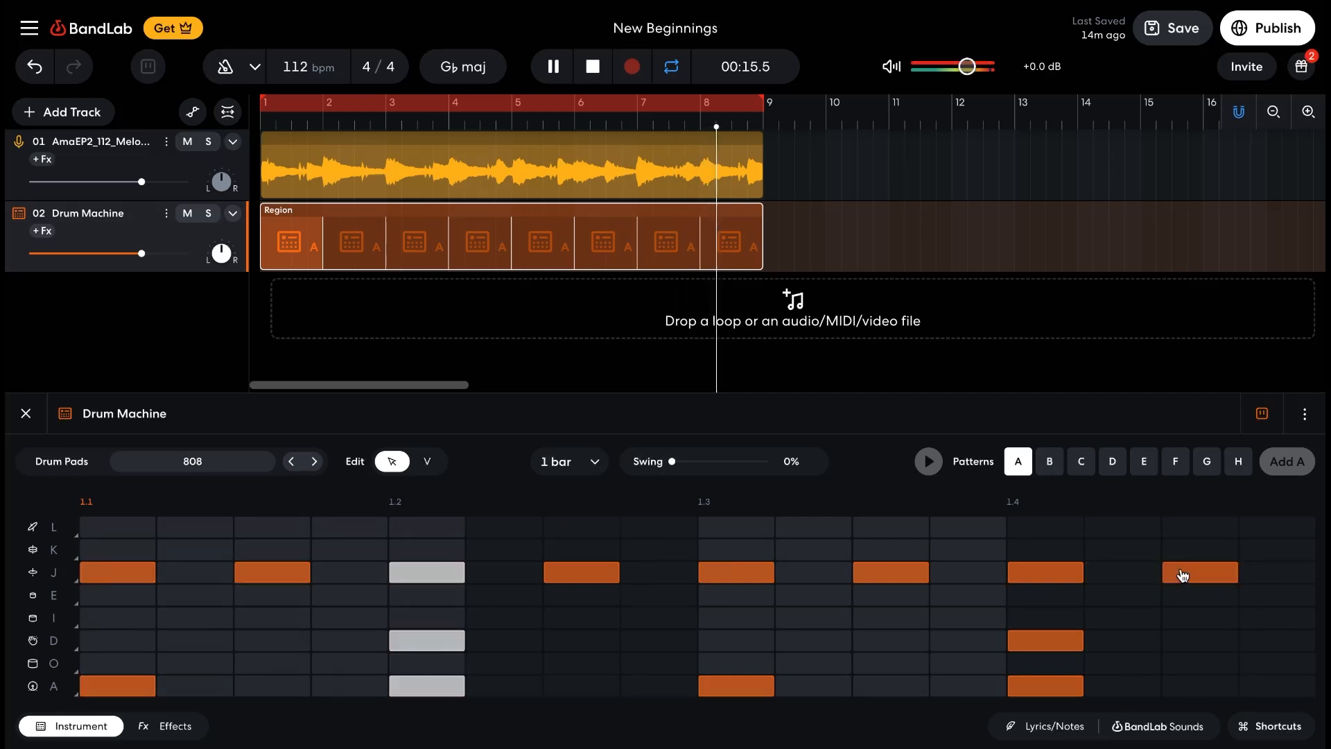
Vary the row J hi-hats by adding hits on steps 2, 4, 10 and 16 and removing those on steps 7 and 11
click(815, 572)
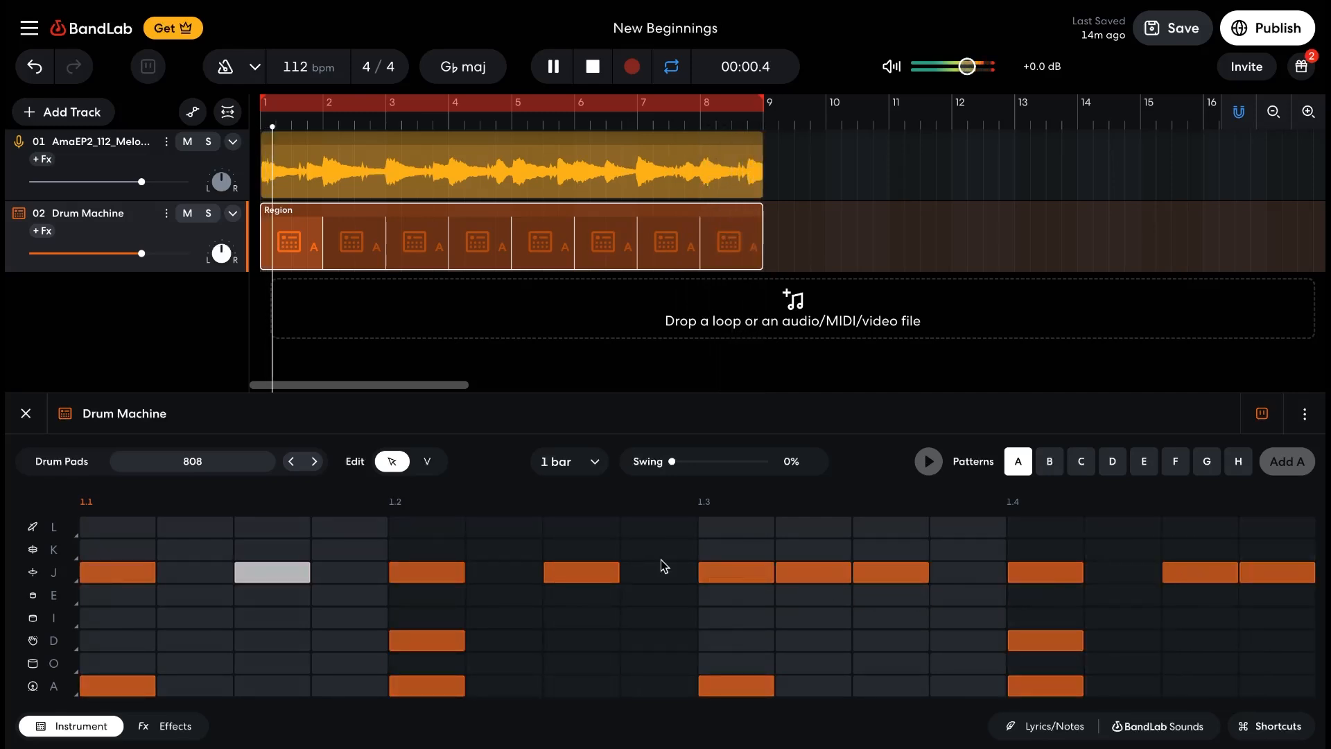
click(506, 573)
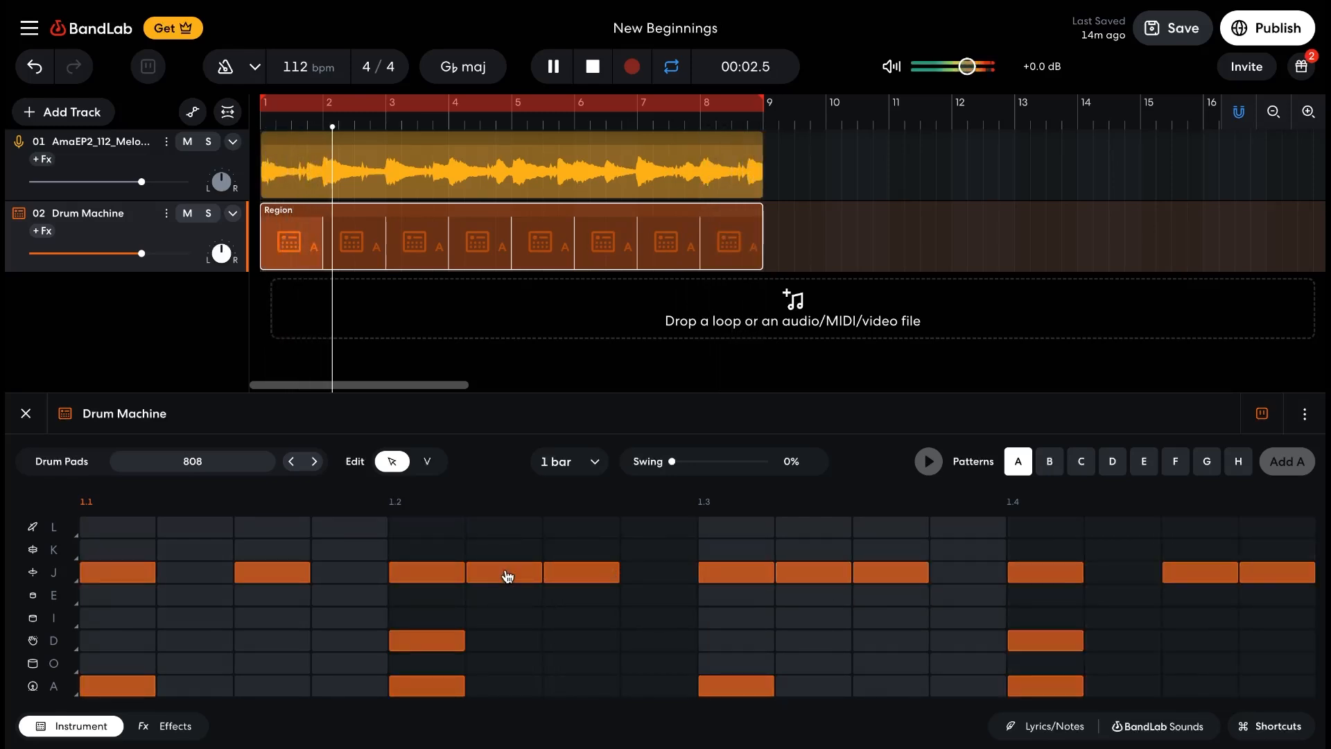
click(362, 573)
click(201, 574)
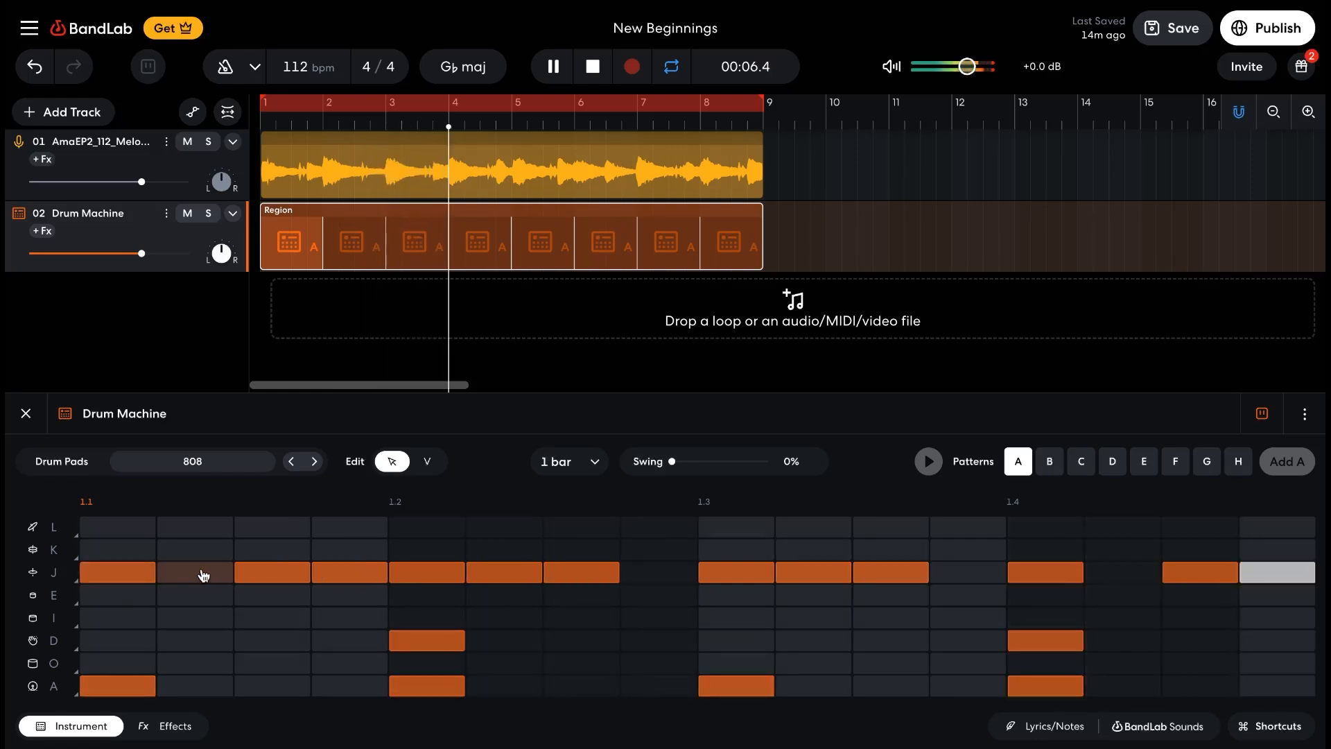
click(520, 574)
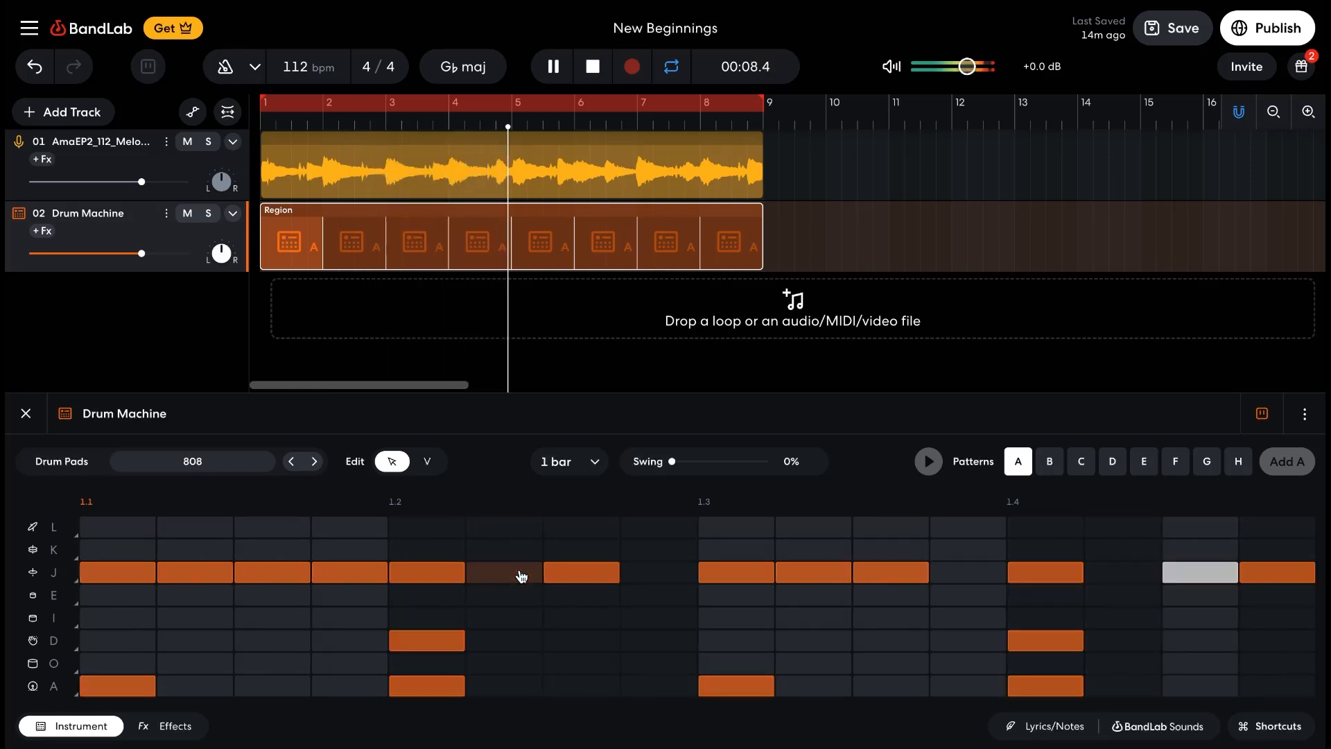
click(569, 576)
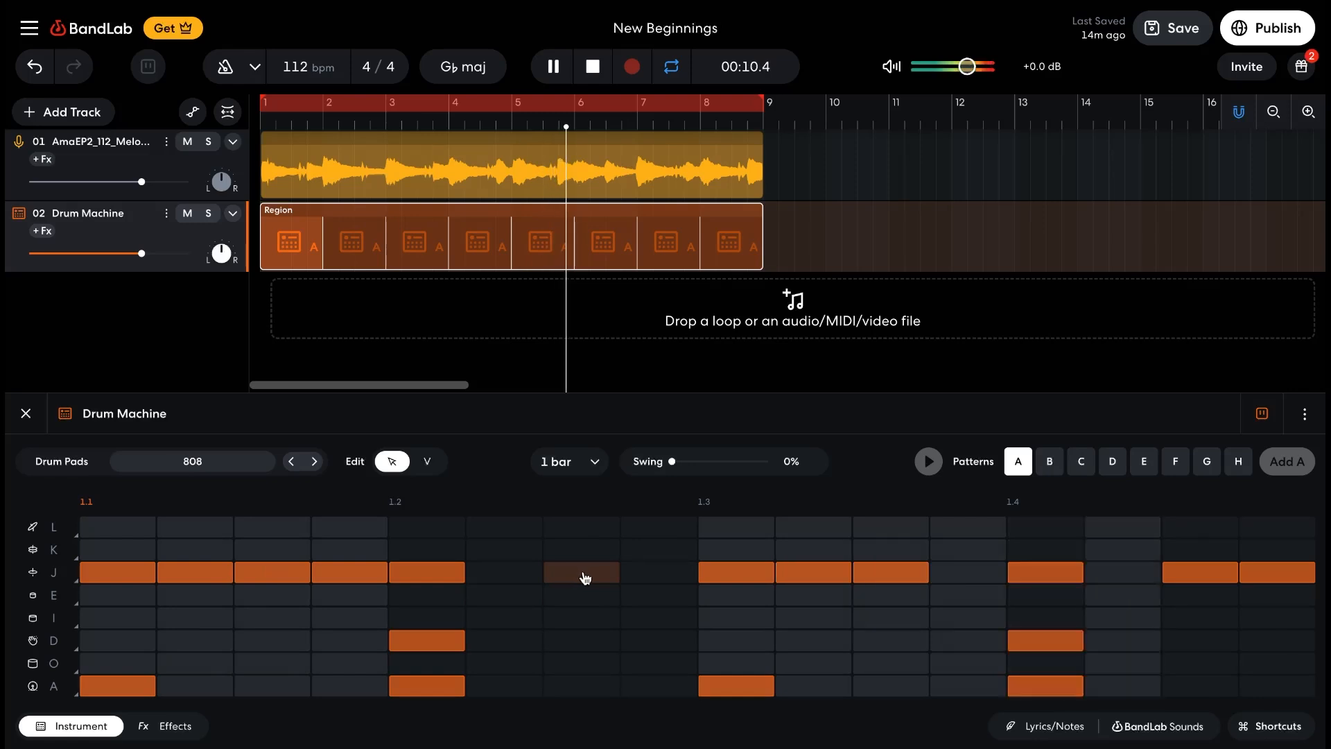
click(873, 573)
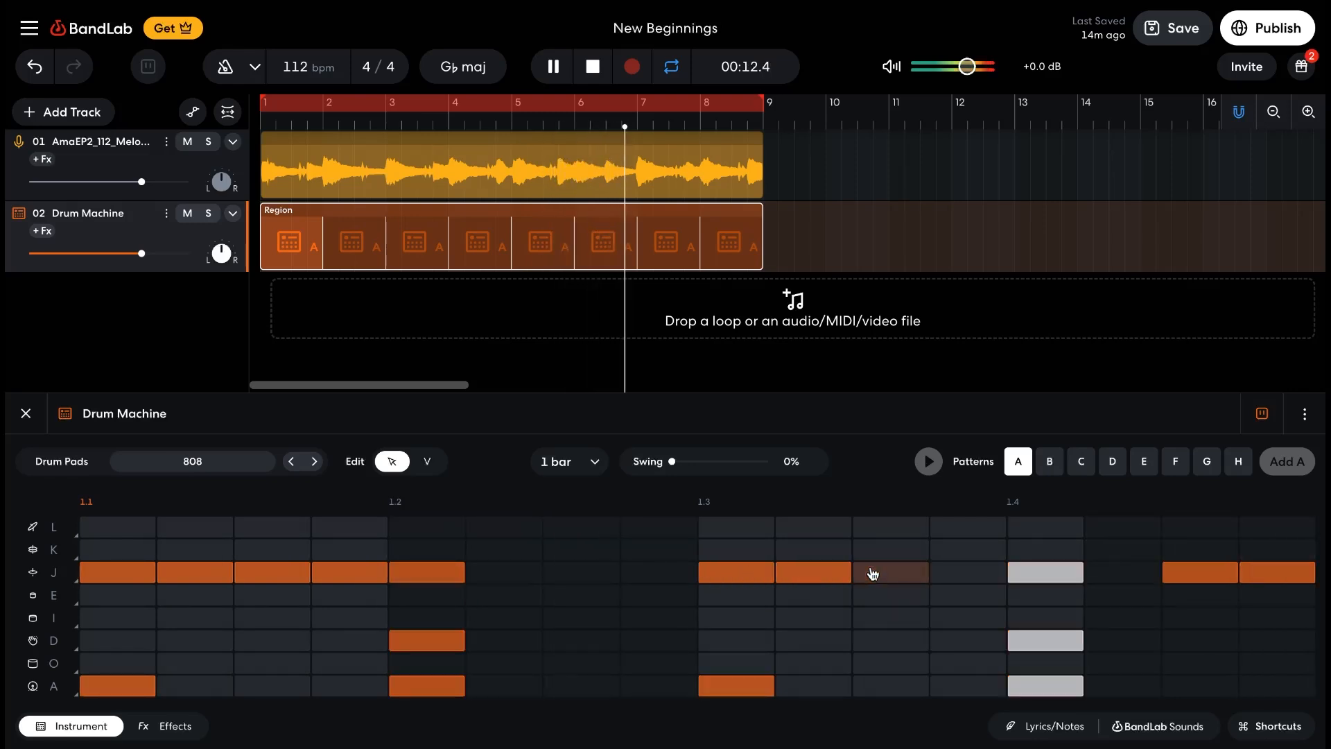
Add drum fills with hits in row I on steps 12 and 15 and in row E on step 16
click(1216, 619)
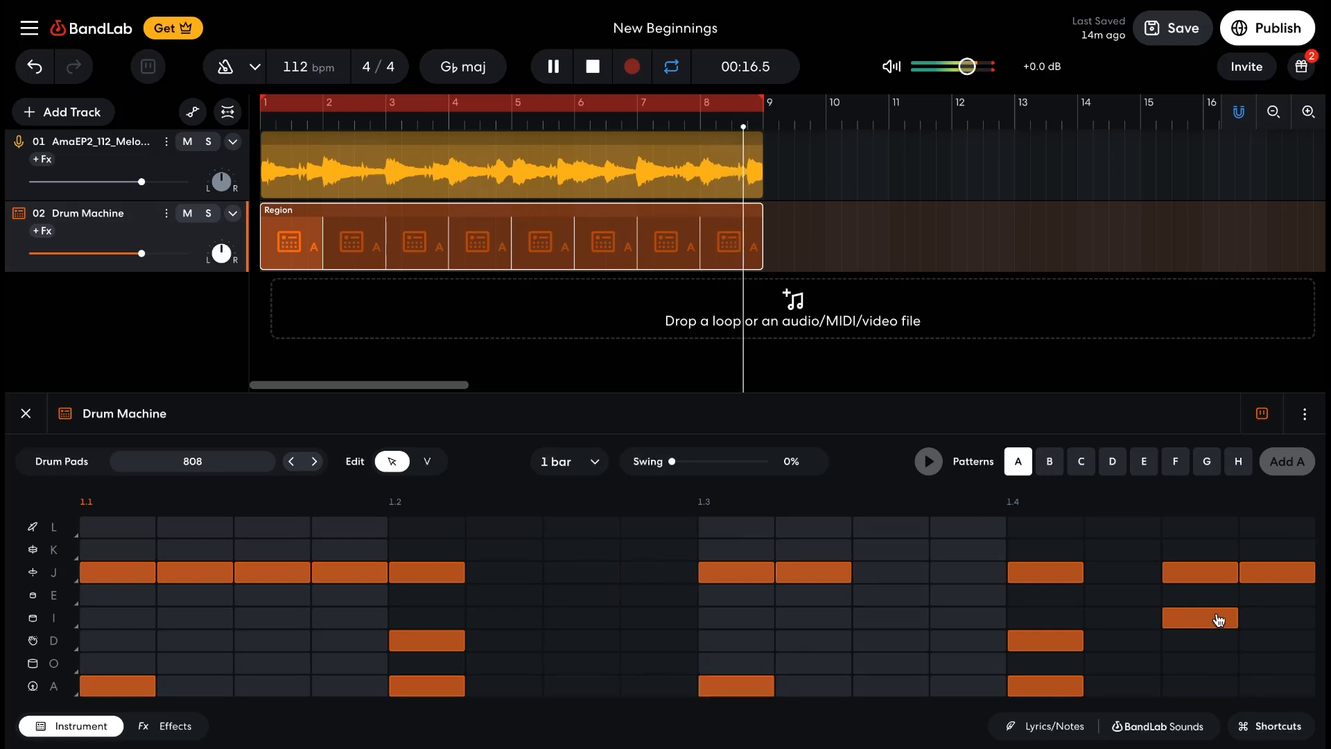
click(1269, 598)
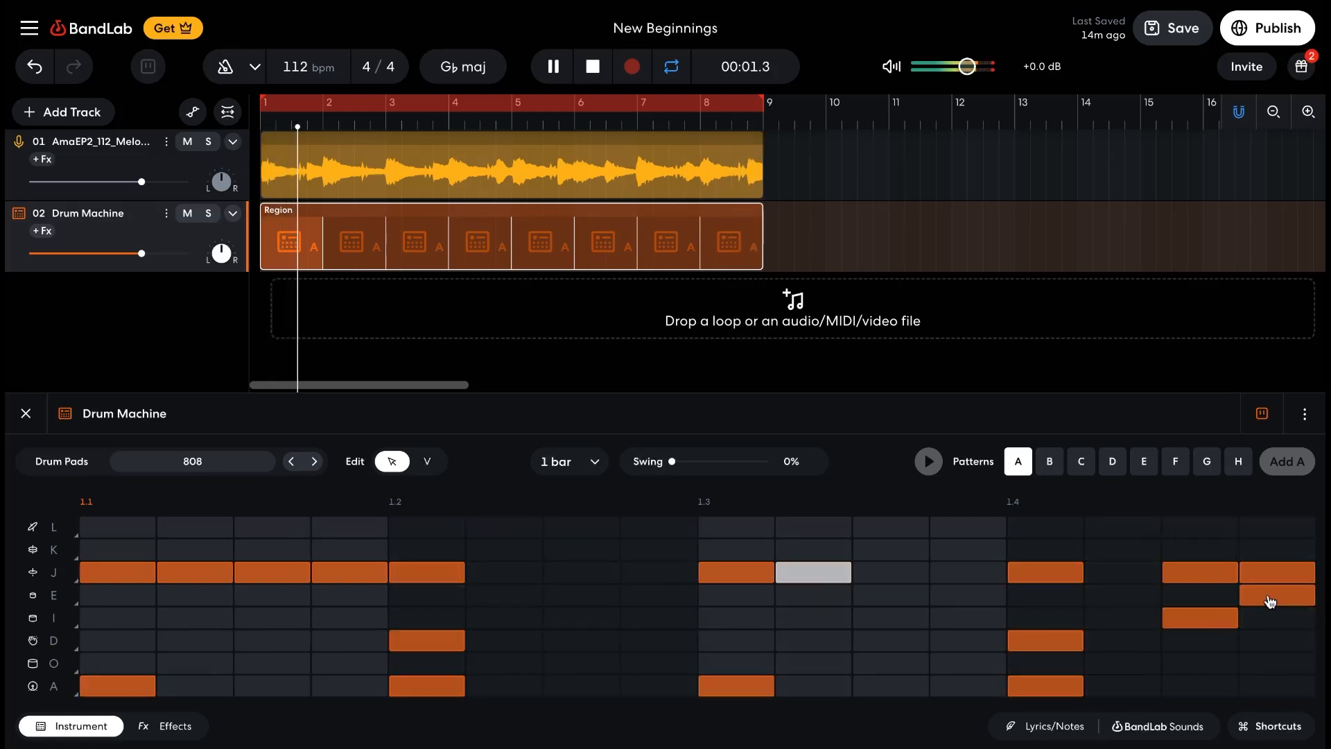
click(967, 617)
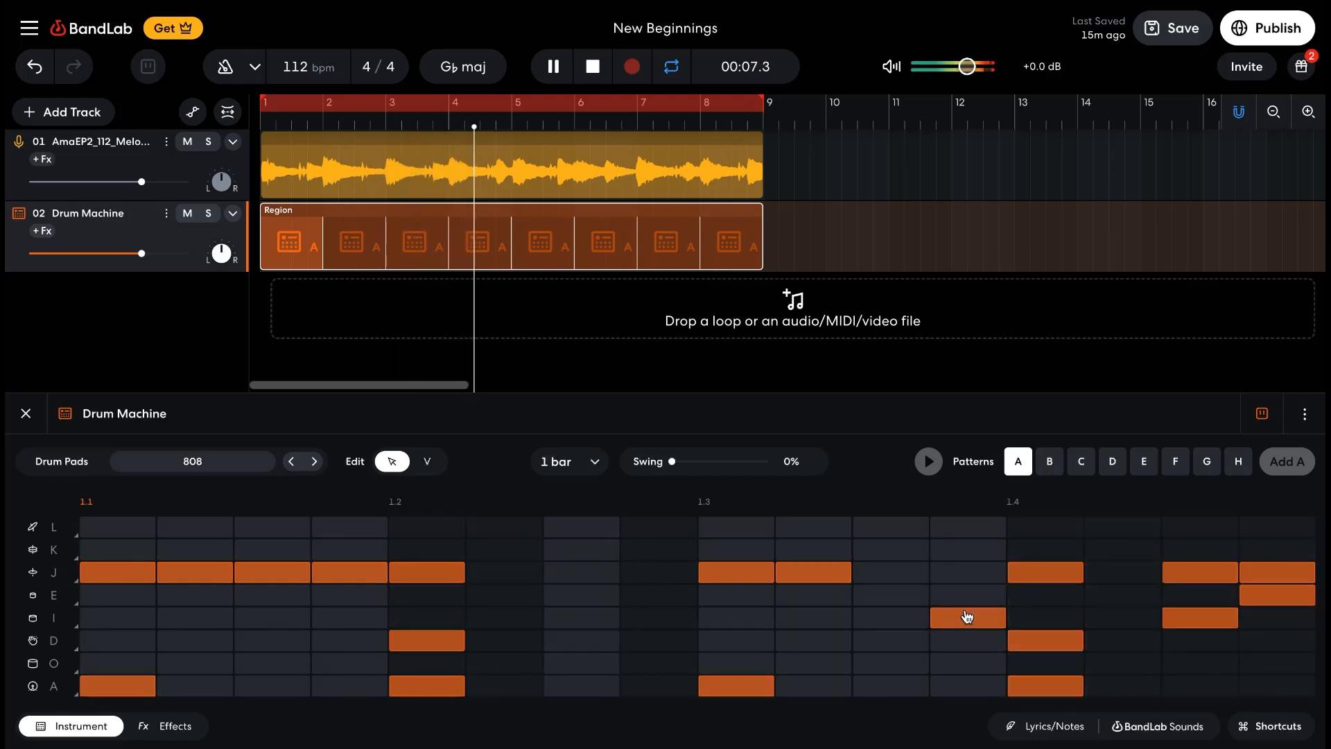
Rework the row A kick by adding a hit on step 11 and removing the hits on beats 1.2 and 1.3
click(900, 690)
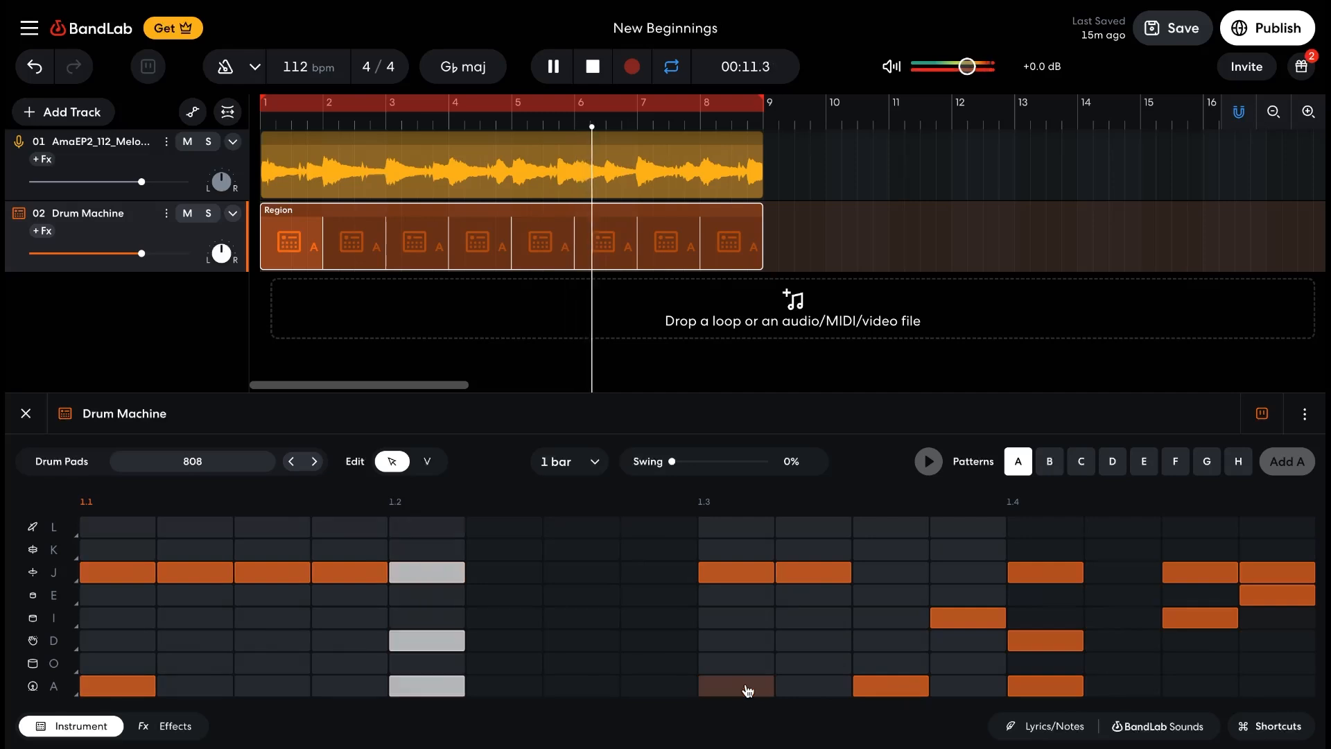
click(459, 686)
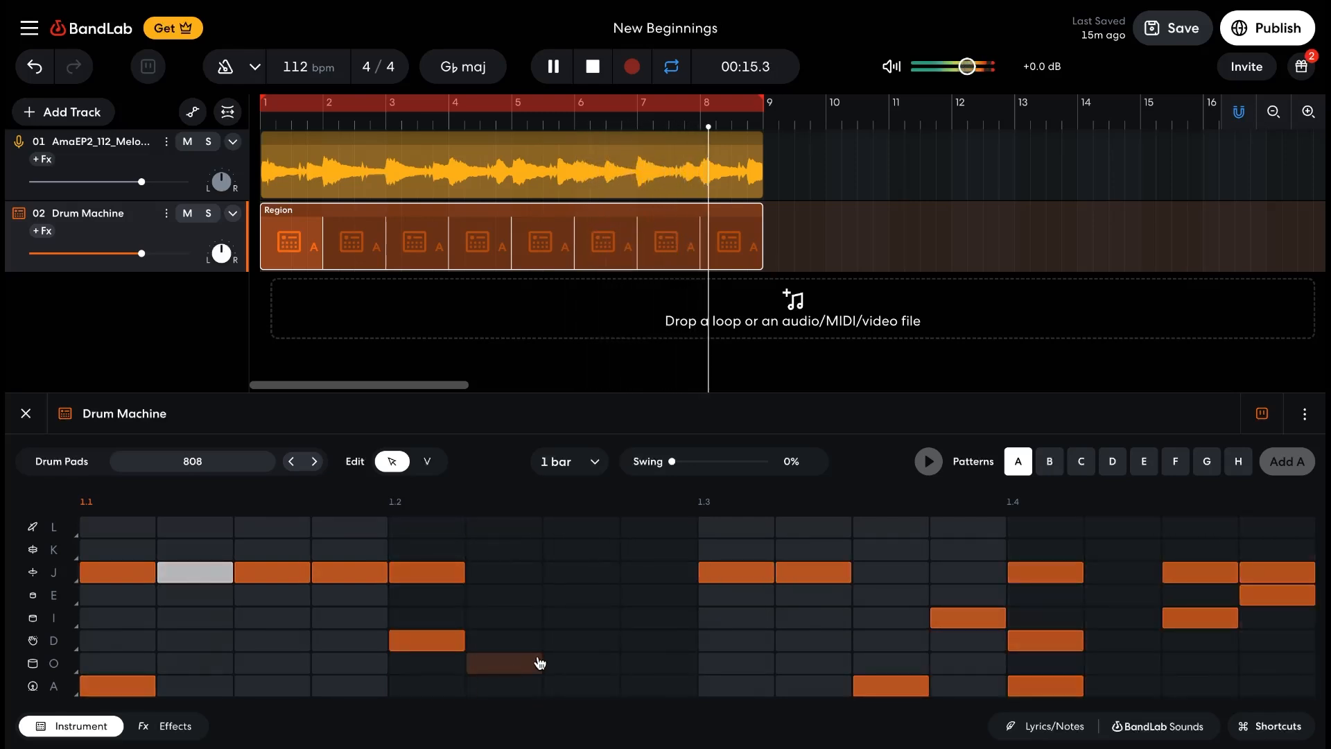
Shift the row A kick pattern by removing the hit on beat 1.4 and adding one on step 8
click(1024, 686)
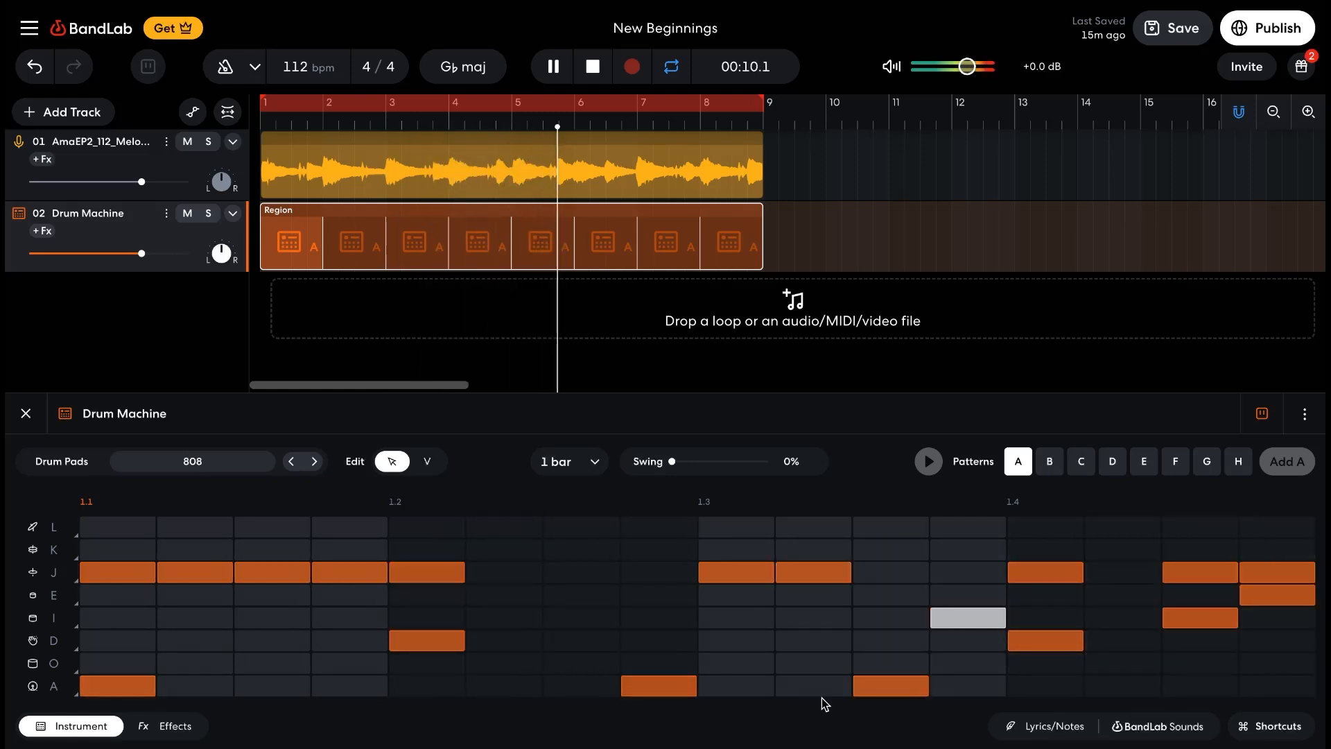
Thin the row J hi-hats to one hit per beat by removing those on steps 2, 3, 4, 10, 15 and 16
click(805, 578)
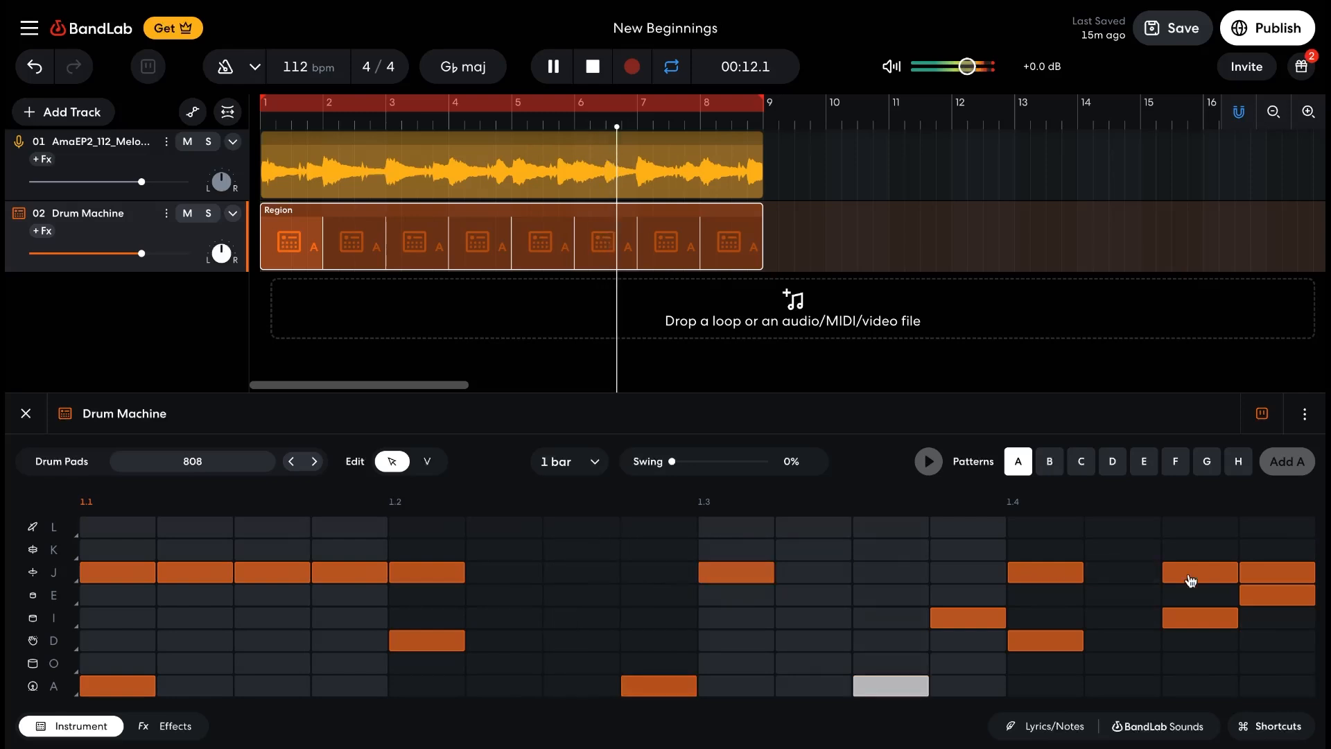
click(1286, 570)
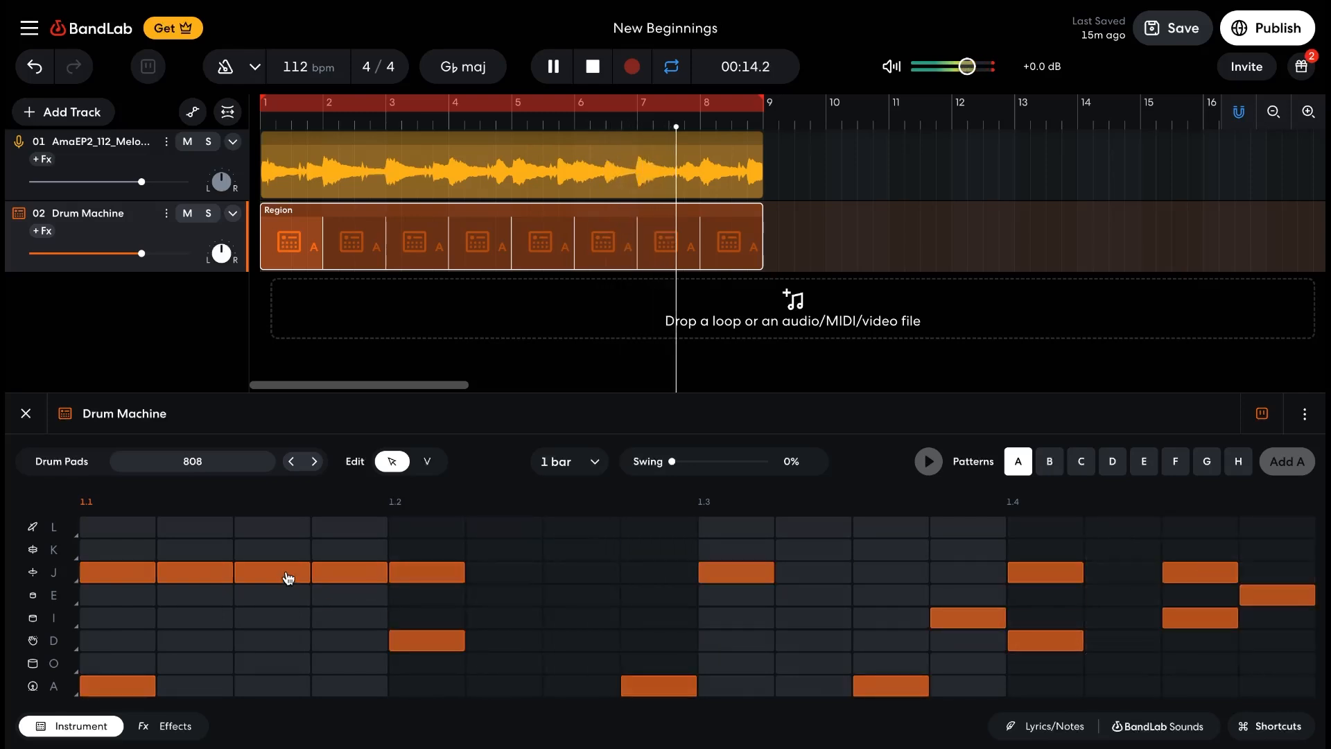
click(203, 576)
click(271, 573)
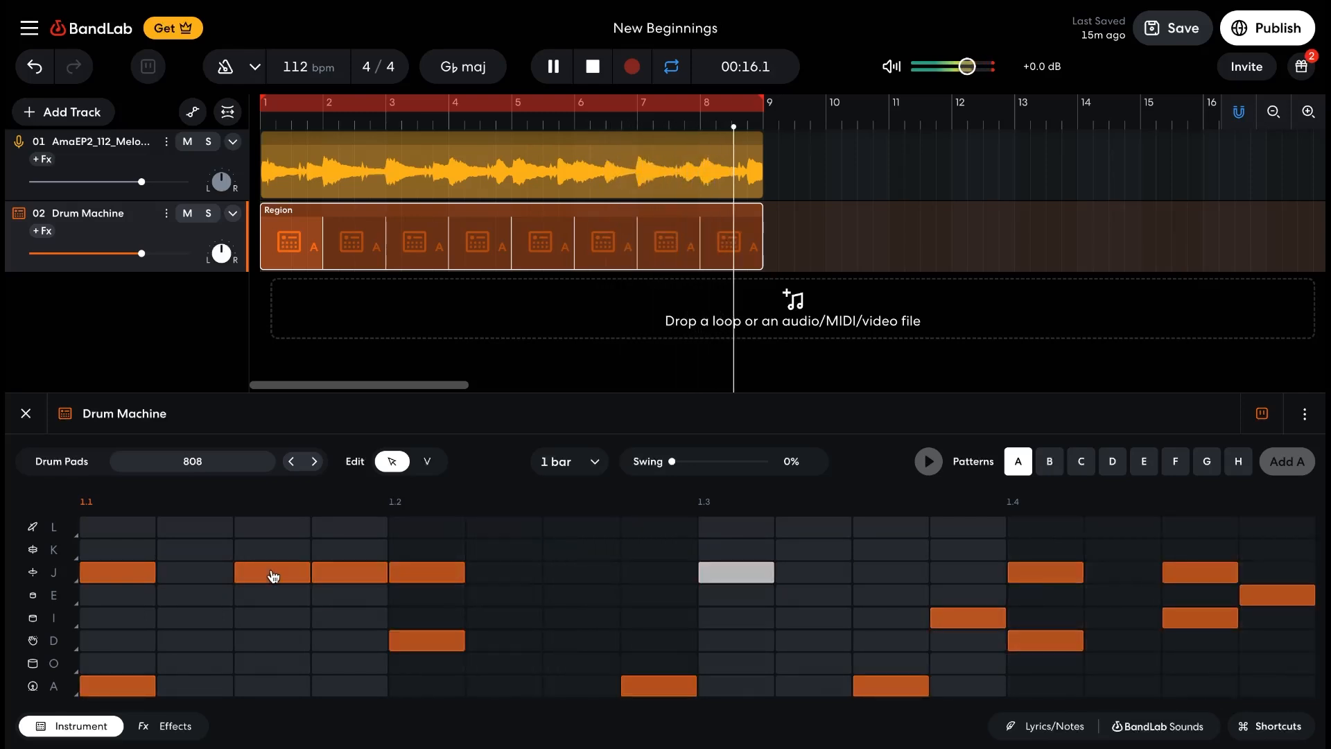
click(368, 574)
click(424, 575)
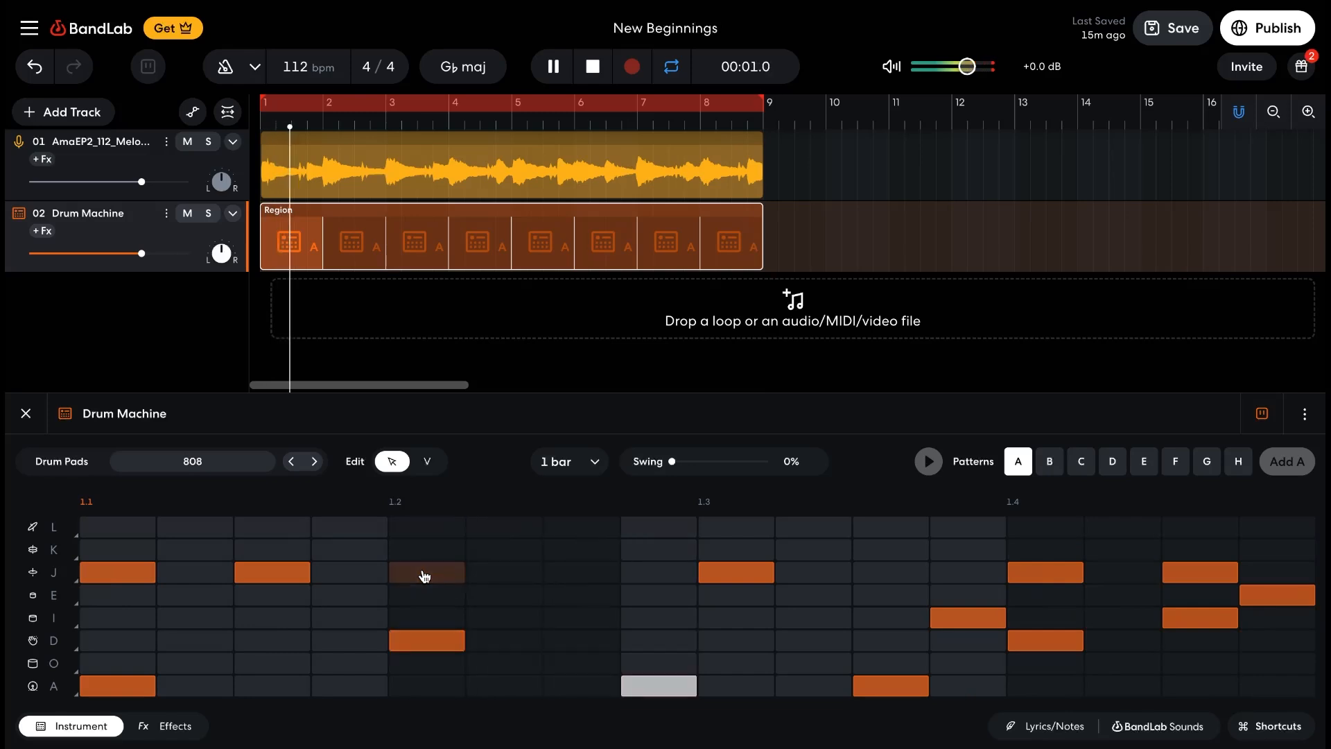
click(278, 572)
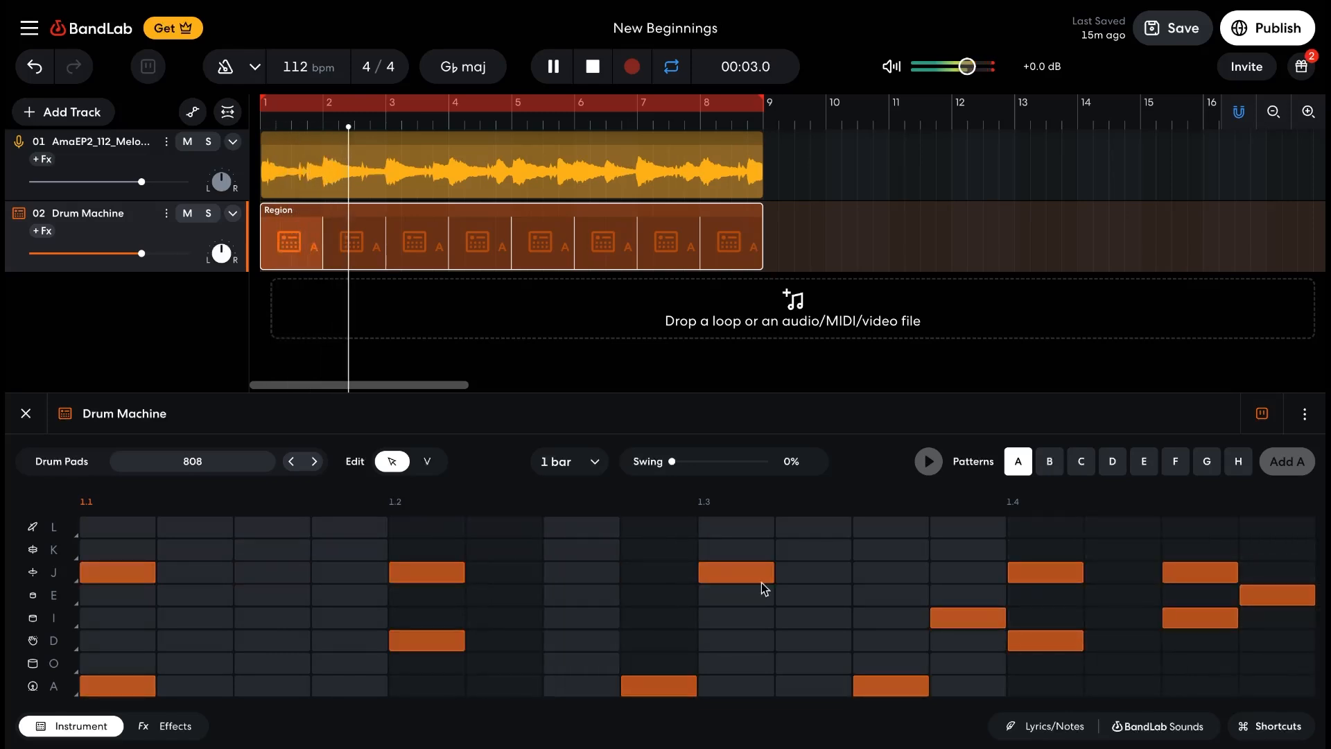
click(1216, 579)
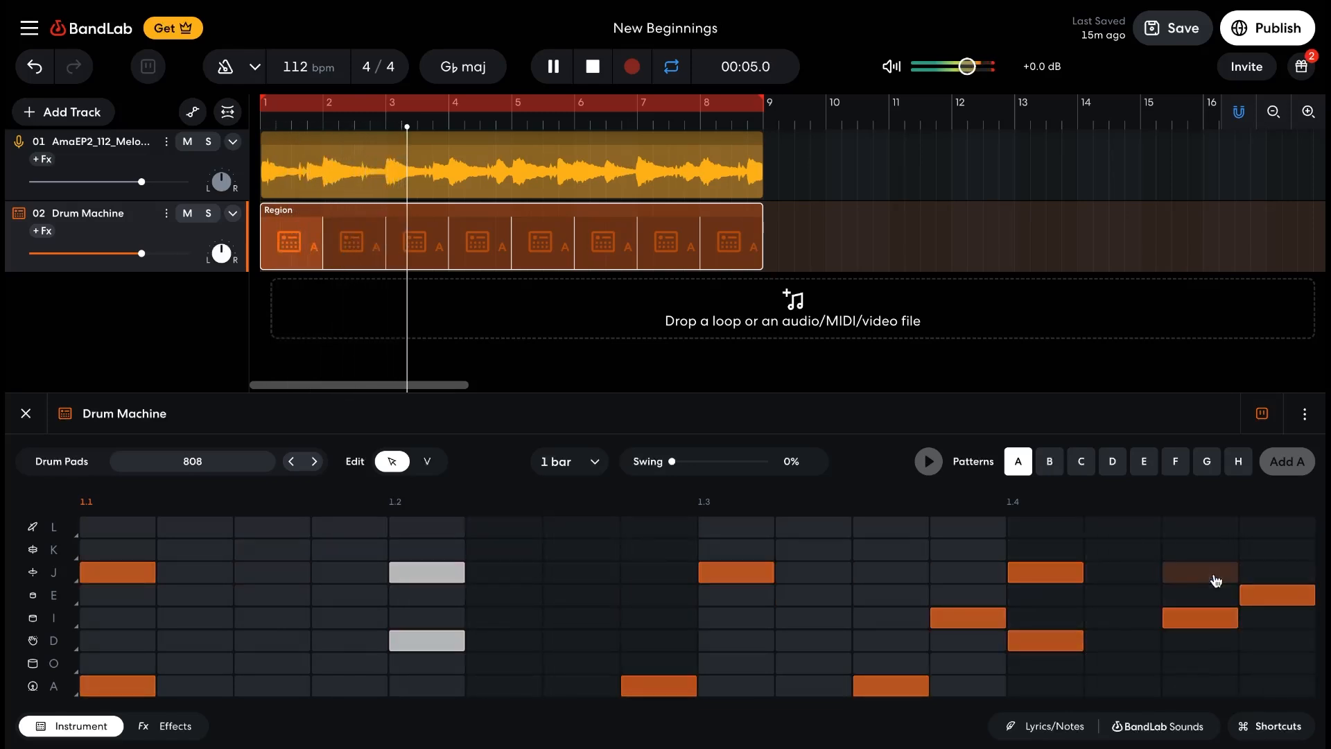